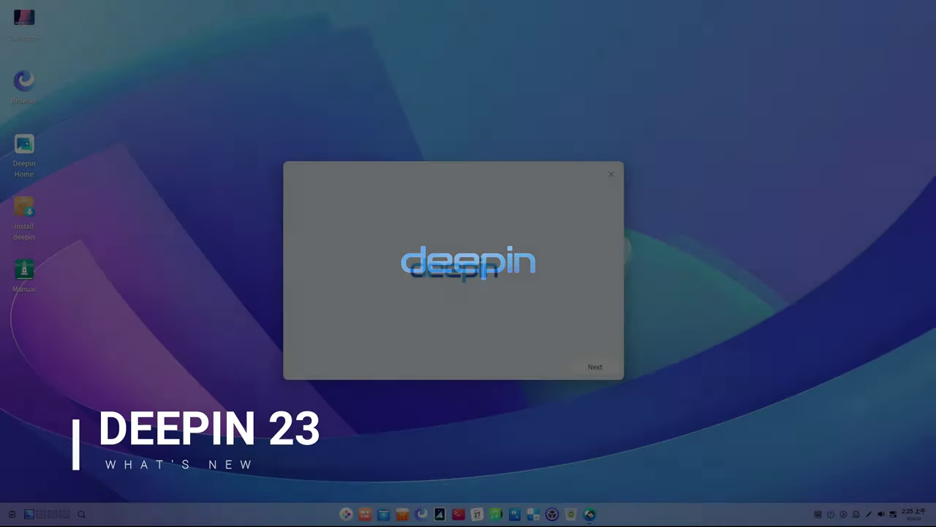
# Step: In the welcome wizard, keep the centred dock layout and window-effects mode after previewing alternatives
pyautogui.press('Return')
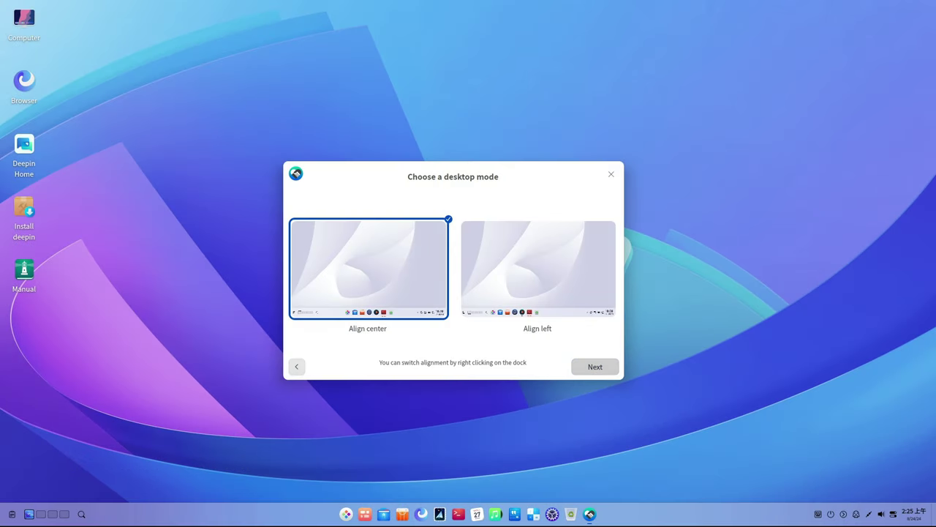
pyautogui.press('Right')
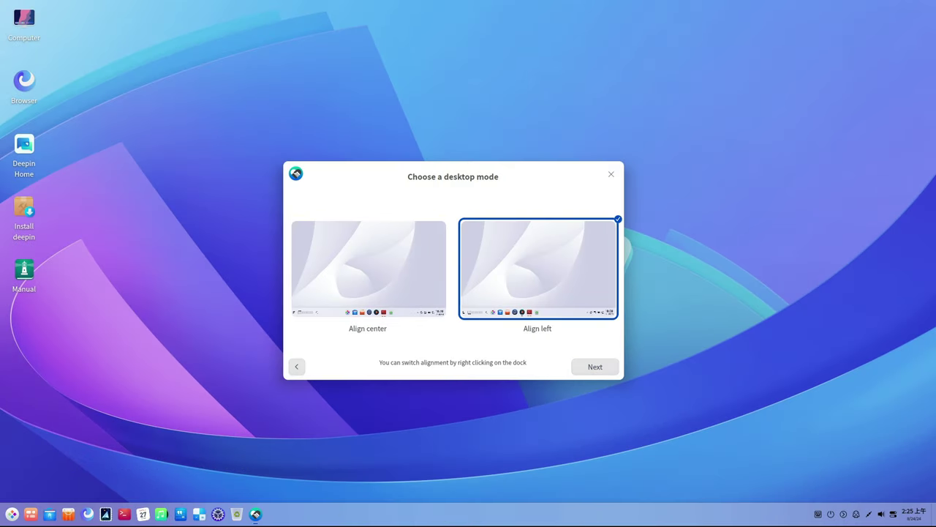
pyautogui.press('Left')
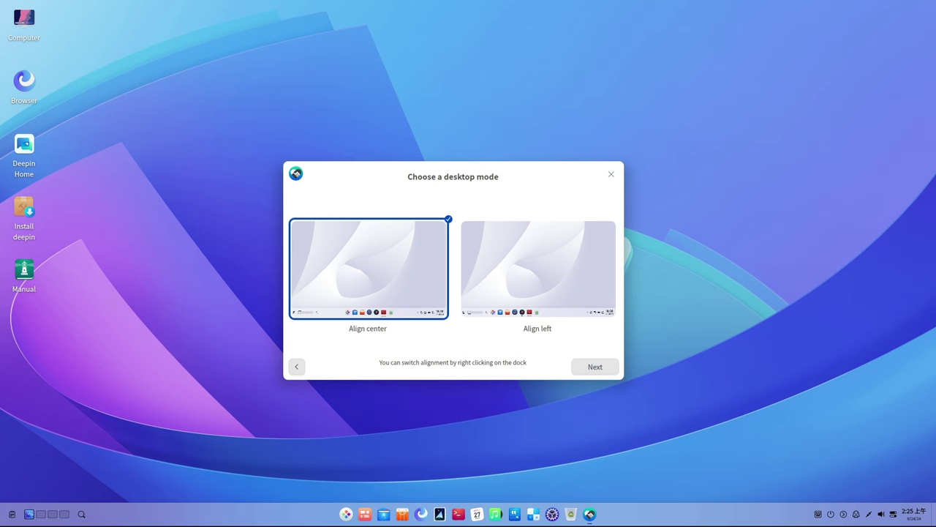
pyautogui.press('Return')
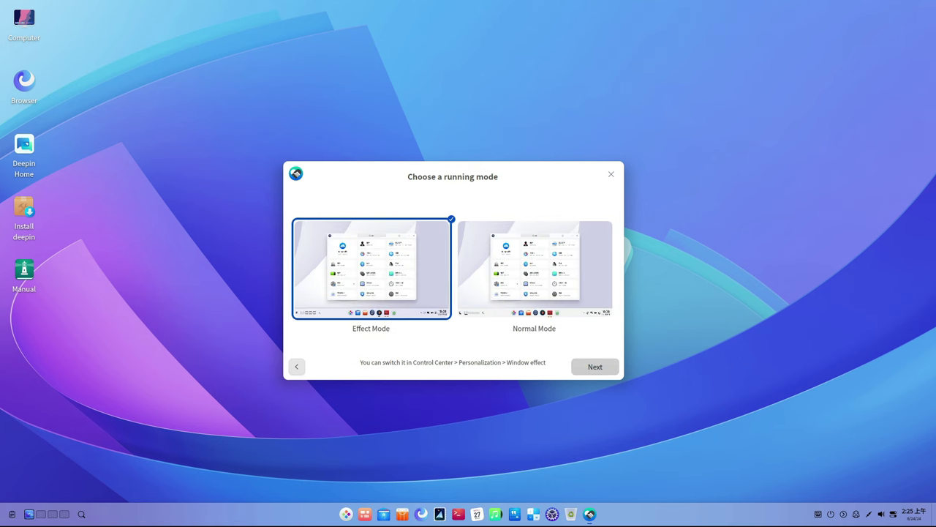
pyautogui.press('Right')
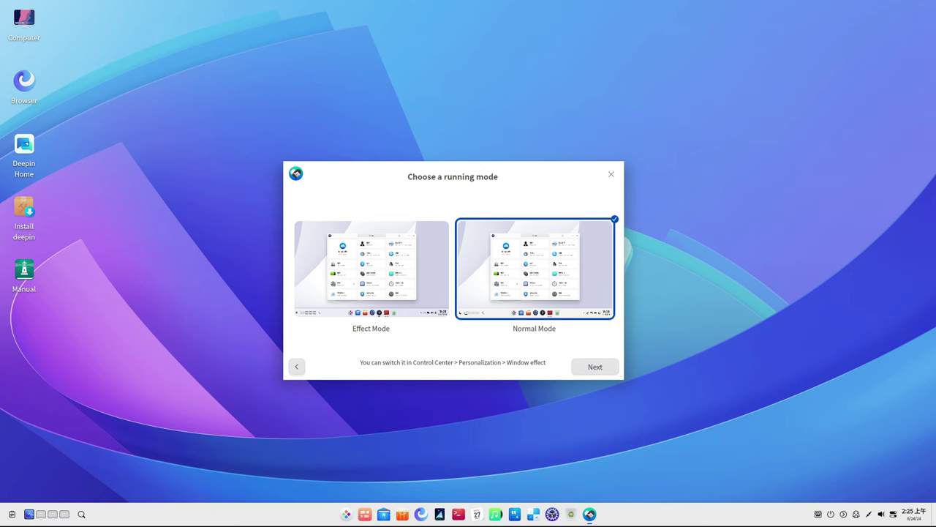
pyautogui.press('Left')
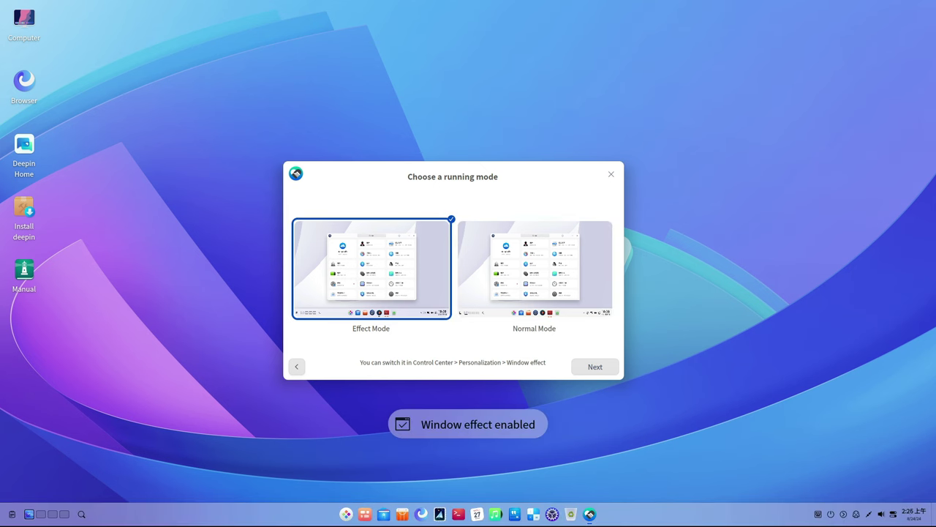
# Step: Choose the macaron icon theme after previewing the flow and hazy-color themes
pyautogui.press('Return')
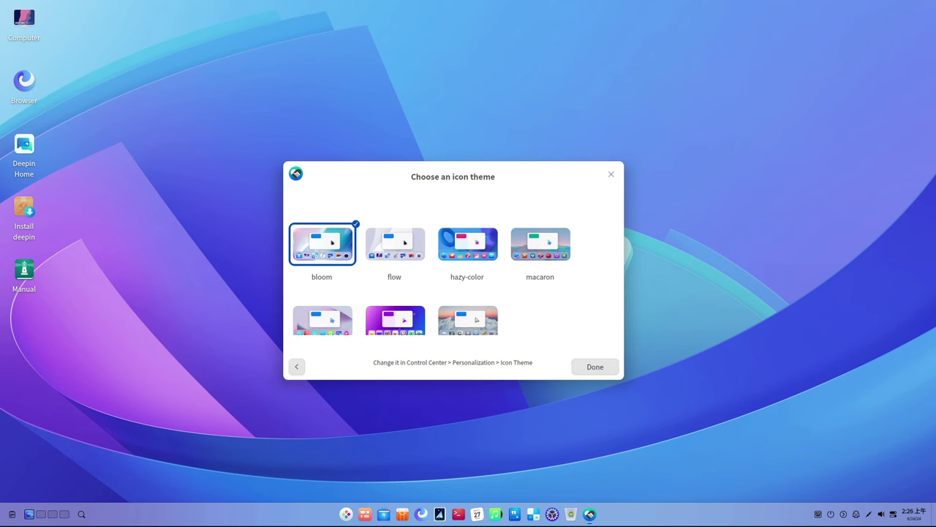
pyautogui.press('Right')
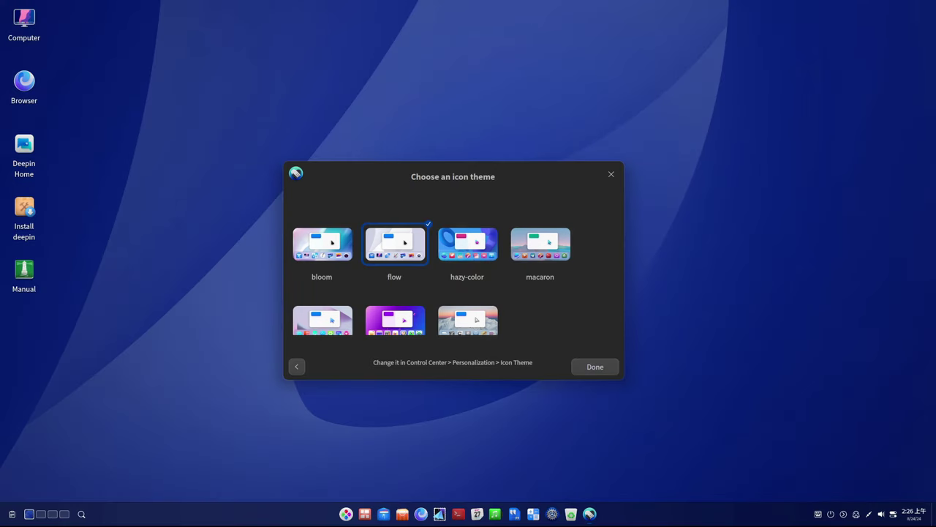
pyautogui.press('Right')
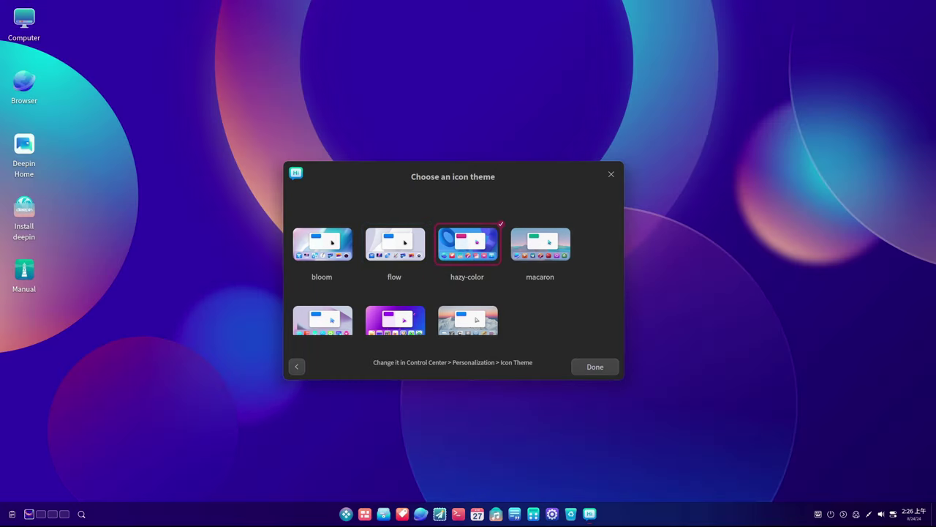
pyautogui.press('Right')
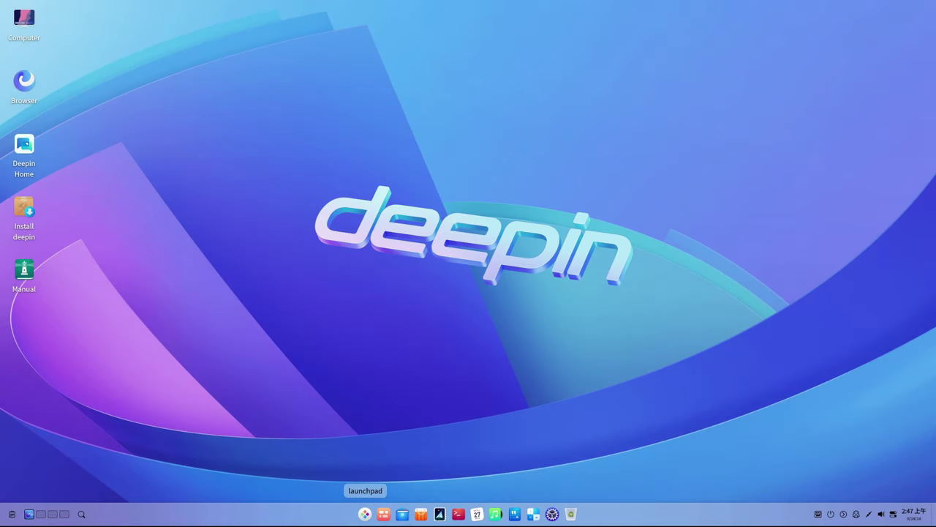
pyautogui.click(365, 513)
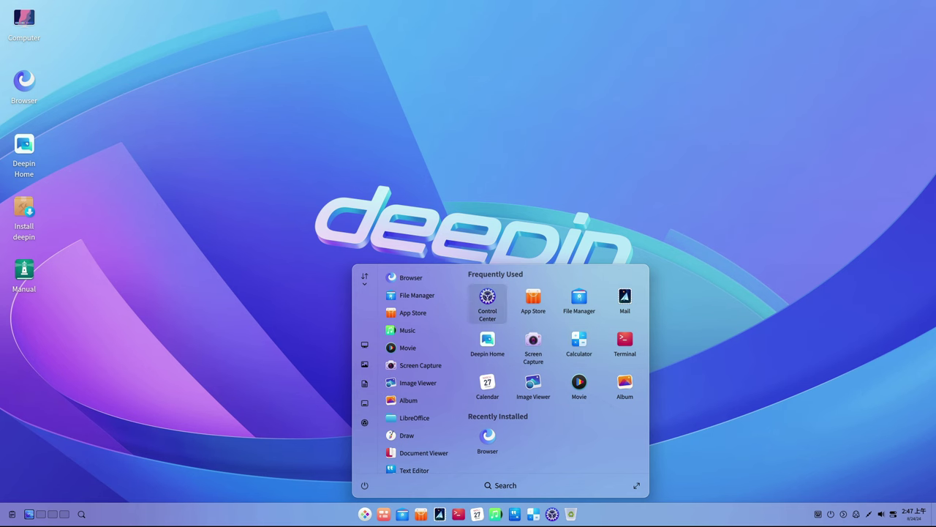
pyautogui.click(487, 301)
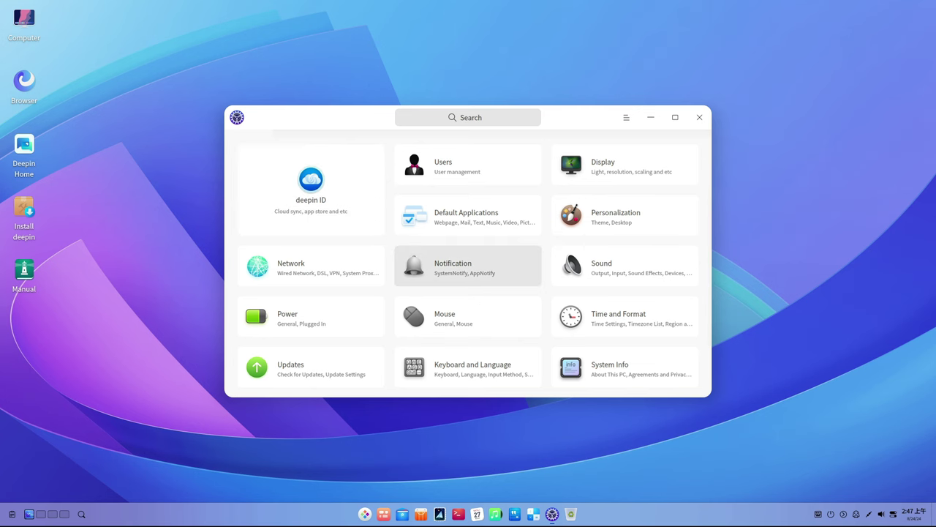
pyautogui.click(699, 117)
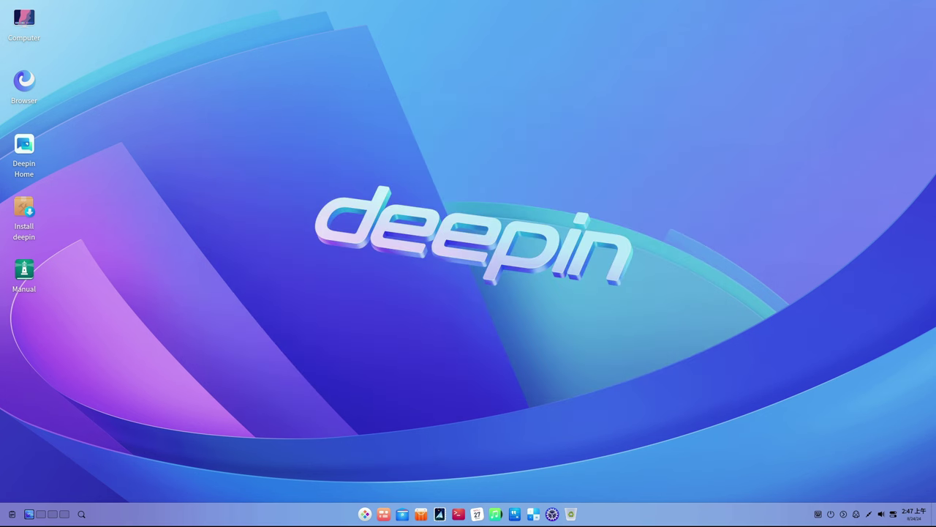
# Step: Launch App Store from the dock and scroll through the Categories app list
pyautogui.click(420, 513)
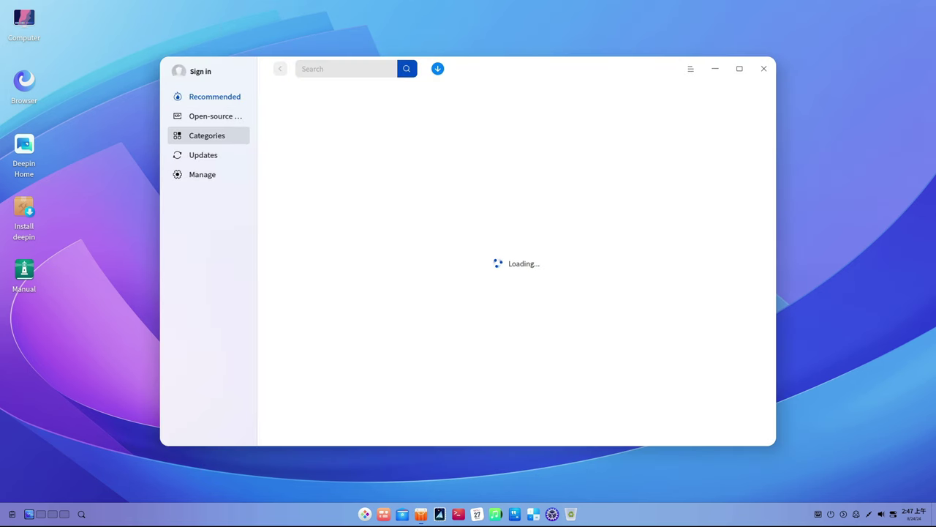
pyautogui.click(207, 135)
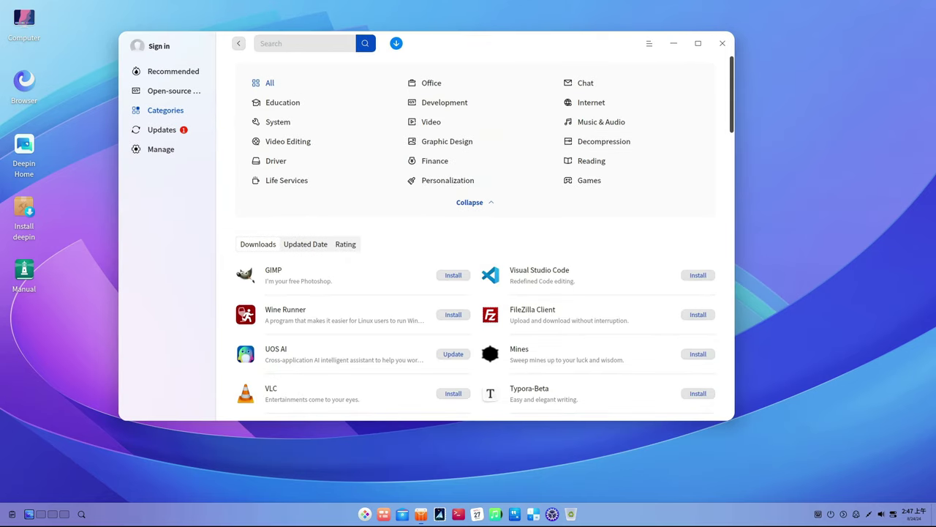
pyautogui.scroll(-5, 475, 293)
pyautogui.scroll(-2, 476, 263)
pyautogui.scroll(-2, 475, 263)
pyautogui.scroll(-2, 475, 263)
pyautogui.scroll(-2, 476, 263)
pyautogui.scroll(-1, 476, 270)
pyautogui.scroll(-2, 476, 271)
pyautogui.scroll(-1, 476, 270)
pyautogui.scroll(-2, 475, 271)
pyautogui.scroll(-1, 475, 271)
pyautogui.scroll(-1, 475, 270)
pyautogui.scroll(-1, 475, 271)
pyautogui.scroll(-2, 475, 271)
pyautogui.scroll(-2, 476, 270)
pyautogui.scroll(-1, 476, 271)
pyautogui.scroll(-1, 476, 270)
pyautogui.scroll(-1, 476, 270)
pyautogui.scroll(-1, 476, 271)
pyautogui.scroll(-1, 476, 271)
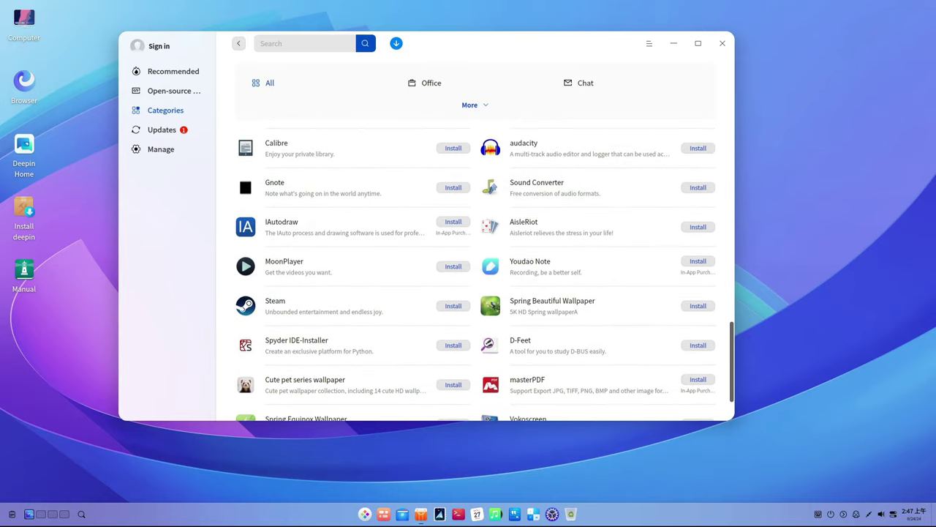
pyautogui.scroll(-3, 476, 271)
pyautogui.scroll(-1, 475, 270)
pyautogui.scroll(-1, 476, 270)
pyautogui.scroll(-1, 476, 271)
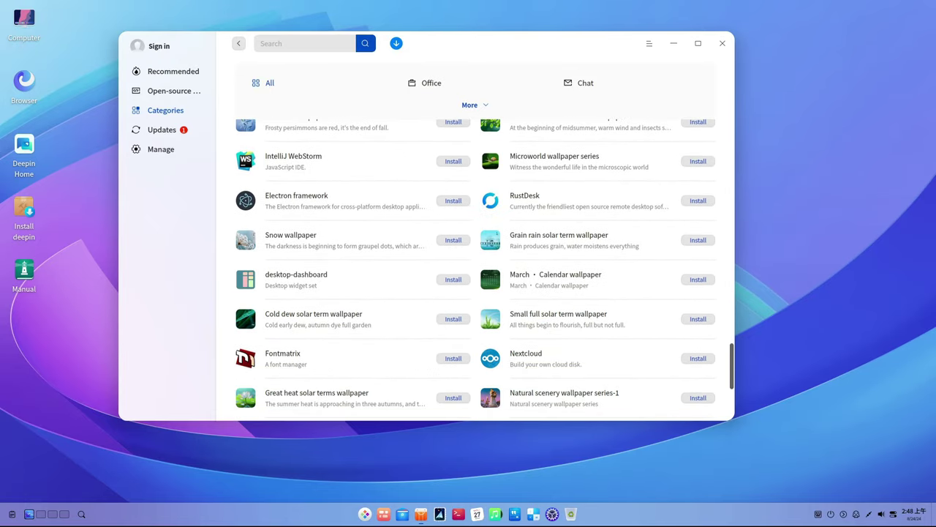
pyautogui.scroll(-1, 475, 271)
pyautogui.scroll(-1, 476, 270)
pyautogui.scroll(-1, 475, 271)
# Step: Reach the end of the category list, check the pending UOS AI update, then view Open-source
pyautogui.scroll(-1, 475, 271)
pyautogui.scroll(-1, 476, 271)
pyautogui.click(162, 130)
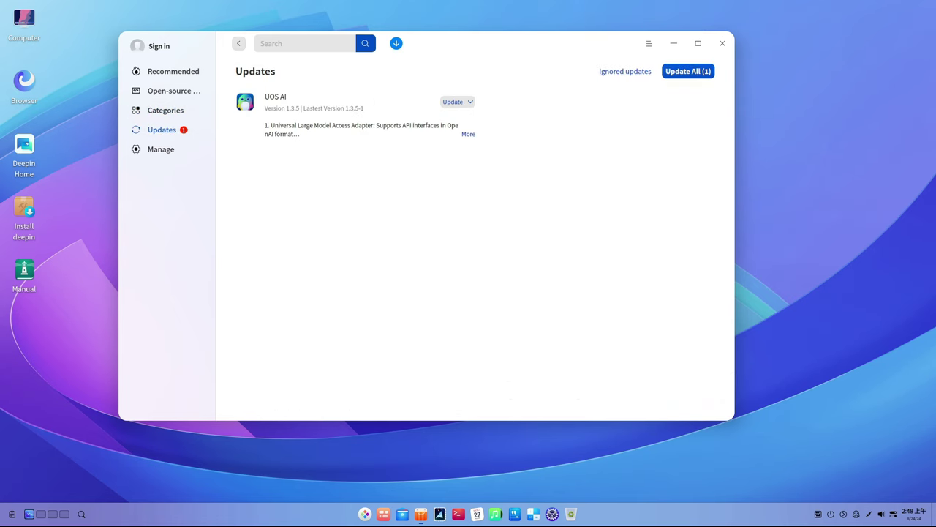
pyautogui.click(174, 91)
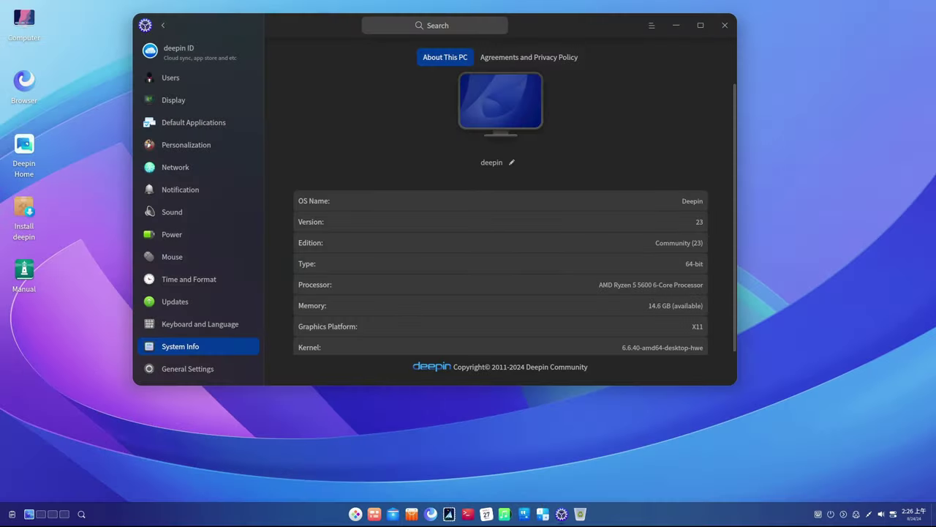
pyautogui.scroll(-1, 500, 271)
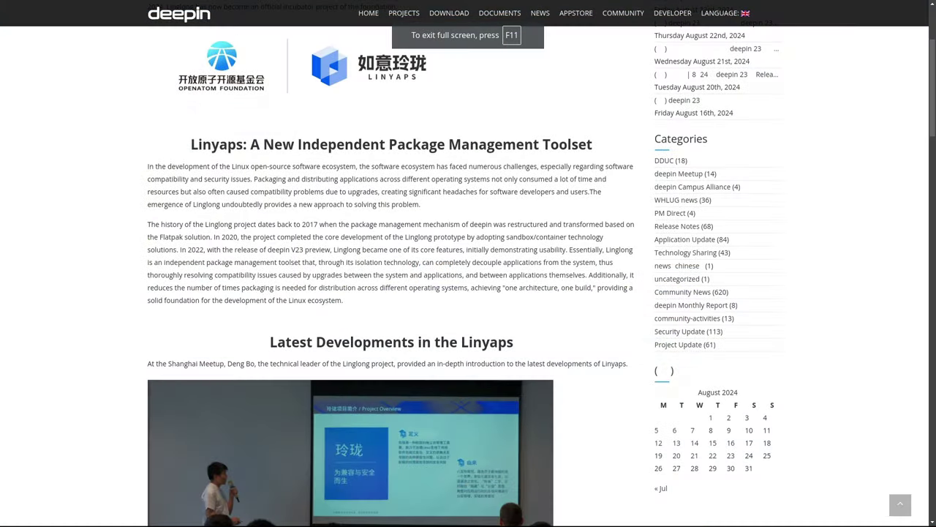
# Step: Read the Linglong article, highlighting the Linyaps toolset heading, down to the Foundational Construction section
pyautogui.scroll(-1, 468, 293)
pyautogui.scroll(-2, 468, 293)
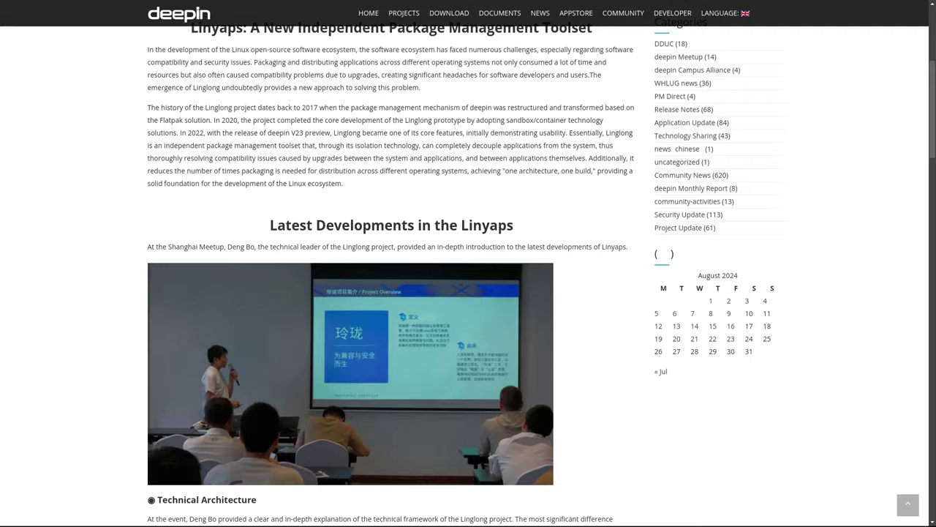
pyautogui.scroll(-1, 468, 292)
pyautogui.scroll(-2, 469, 293)
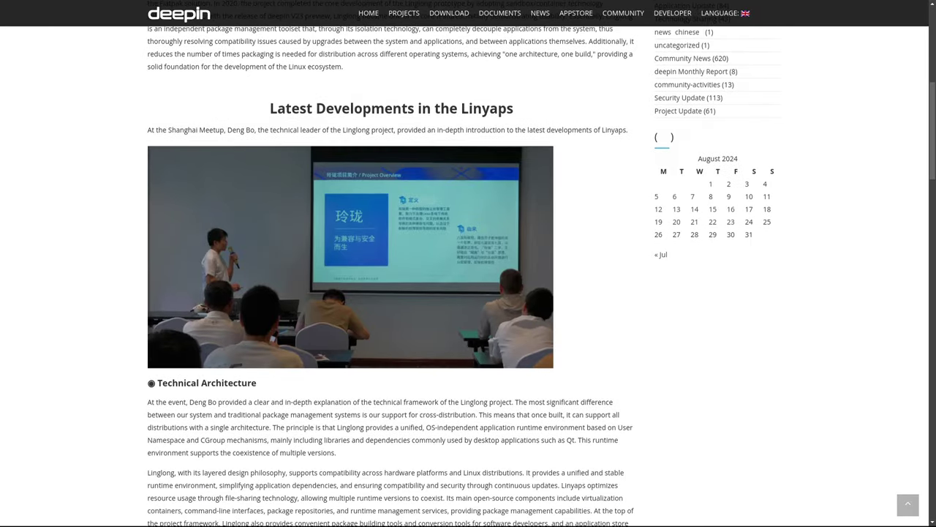
pyautogui.scroll(5, 468, 293)
pyautogui.scroll(3, 468, 293)
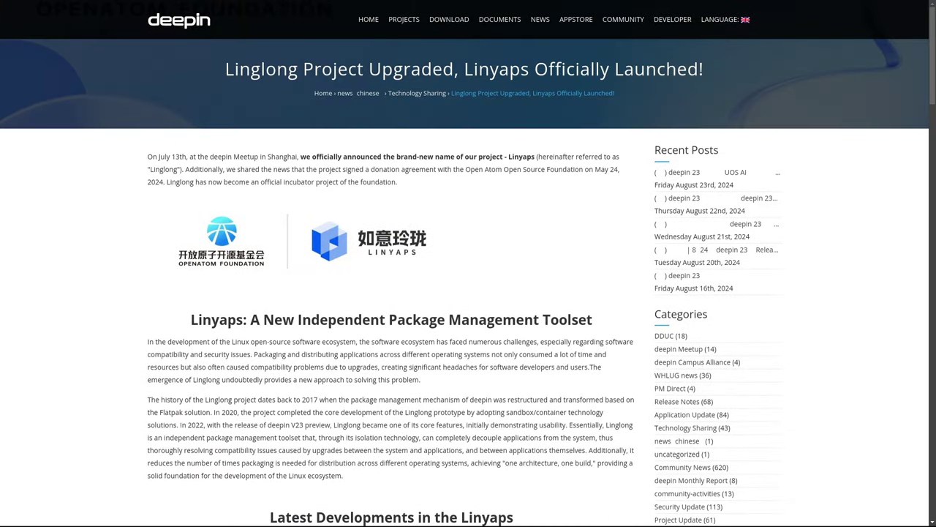
pyautogui.moveTo(190, 319); pyautogui.dragTo(592, 319)
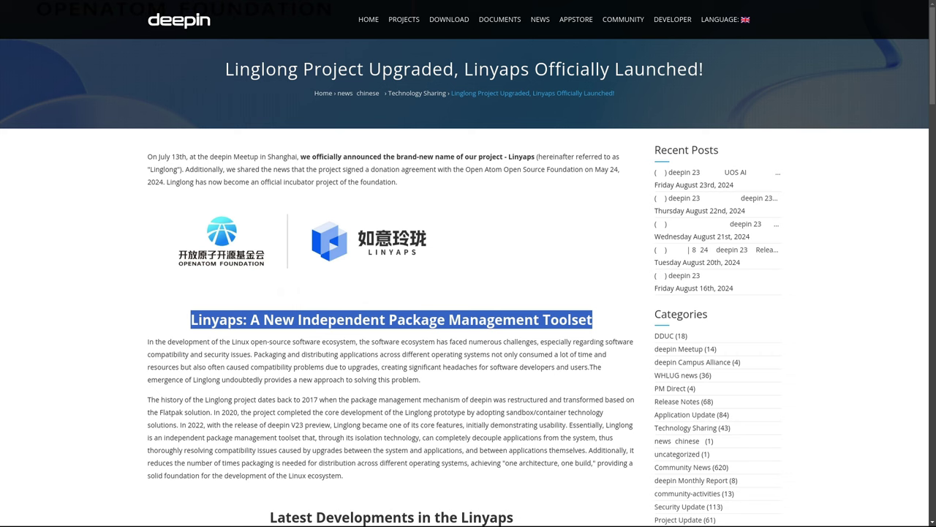
pyautogui.scroll(-1, 468, 293)
pyautogui.scroll(-1, 469, 293)
pyautogui.scroll(-1, 468, 293)
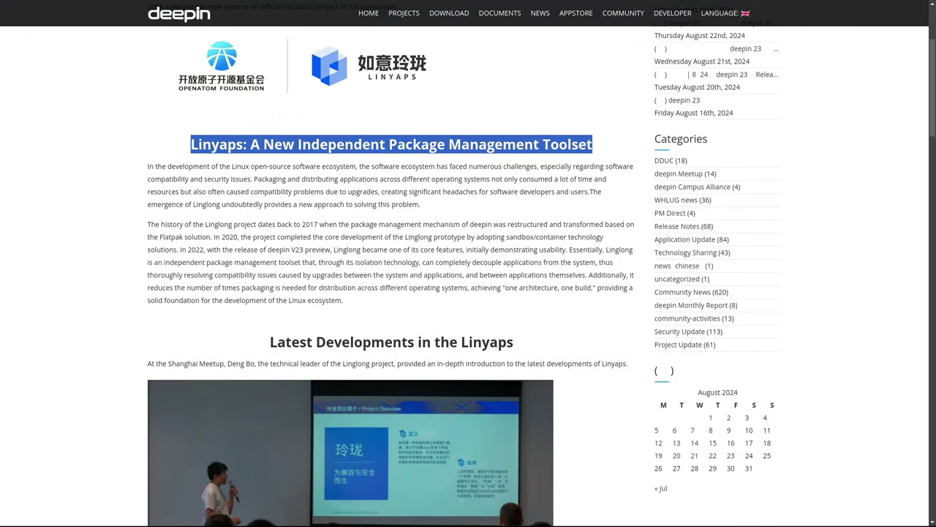
pyautogui.scroll(-1, 468, 292)
pyautogui.scroll(-1, 468, 292)
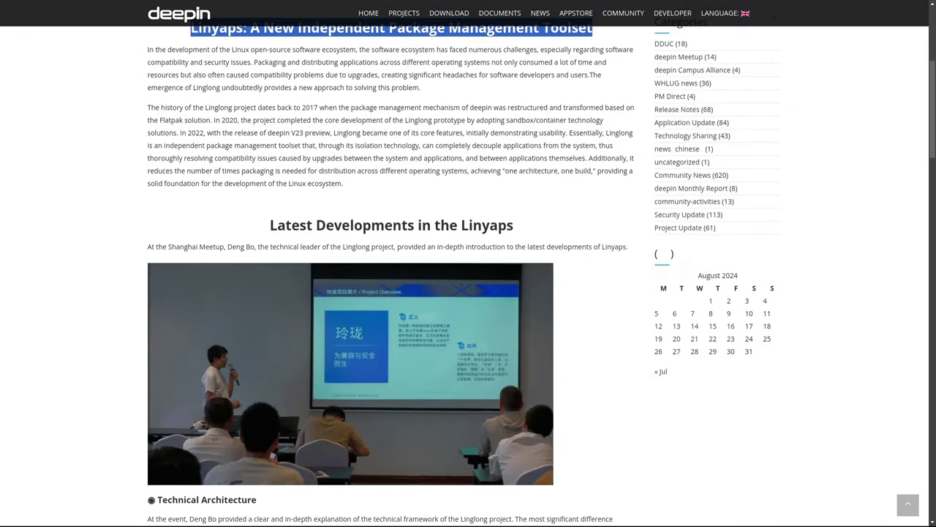
pyautogui.scroll(-1, 468, 293)
pyautogui.scroll(-2, 468, 293)
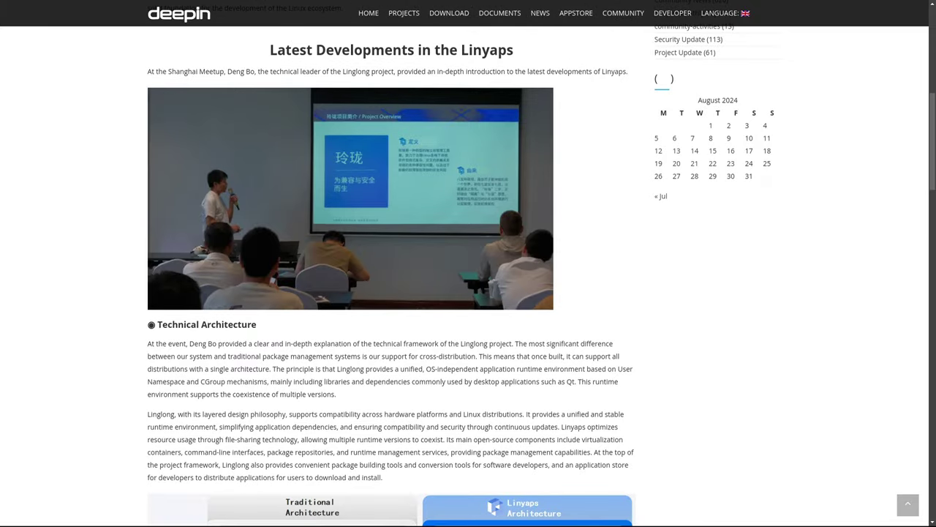
pyautogui.scroll(-1, 468, 293)
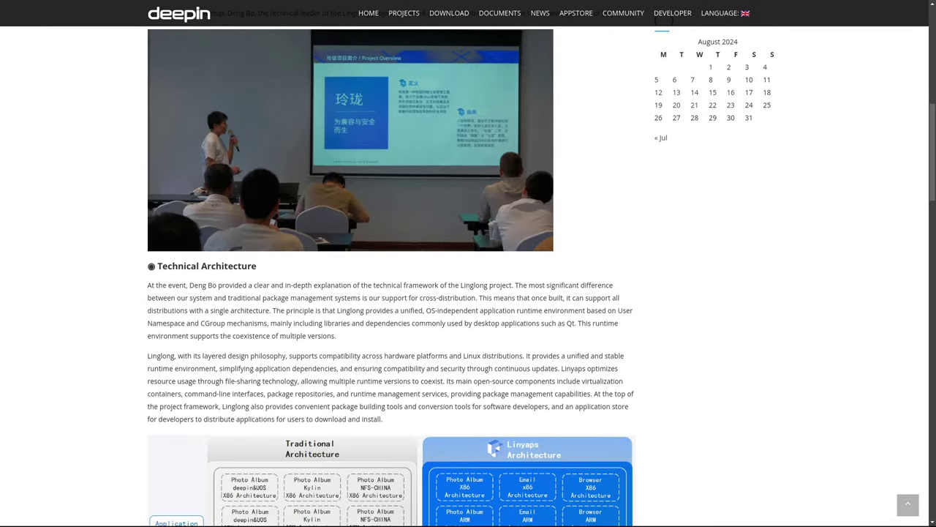
pyautogui.scroll(-1, 469, 293)
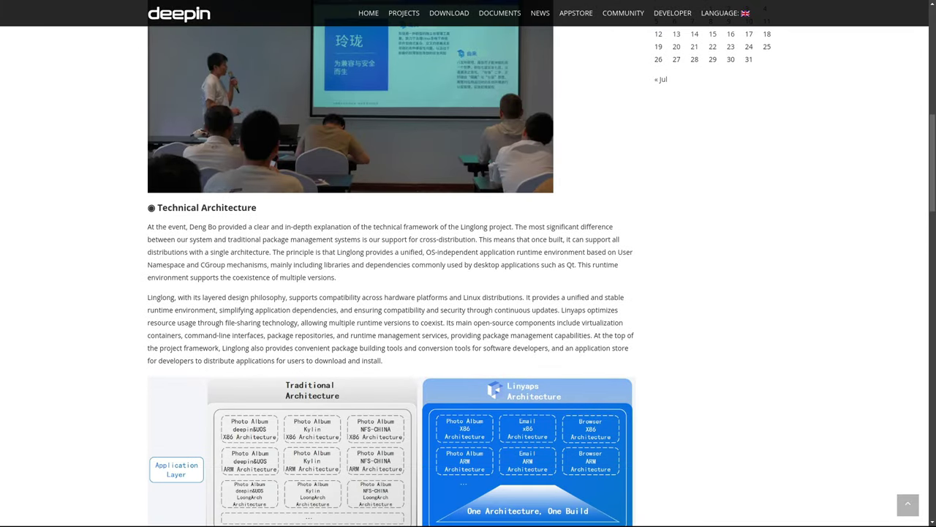
pyautogui.scroll(-1, 468, 292)
pyautogui.scroll(-1, 468, 293)
pyautogui.scroll(-1, 468, 292)
pyautogui.scroll(-1, 468, 293)
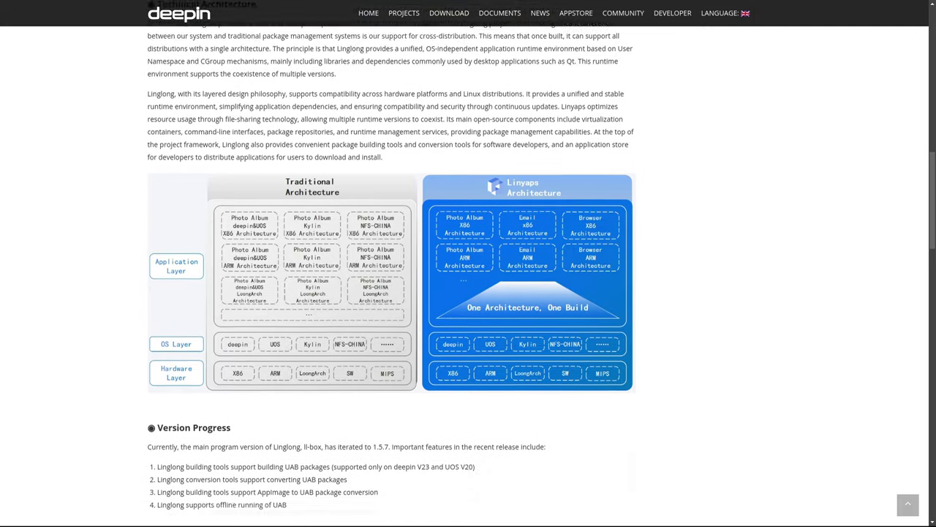
pyautogui.scroll(-1, 468, 293)
pyautogui.scroll(-1, 468, 293)
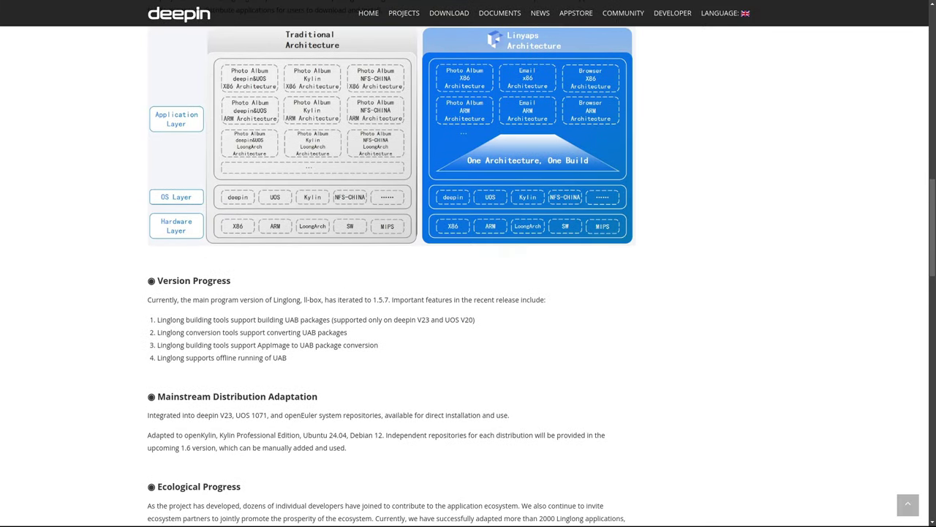
pyautogui.scroll(-1, 468, 292)
pyautogui.scroll(-1, 468, 293)
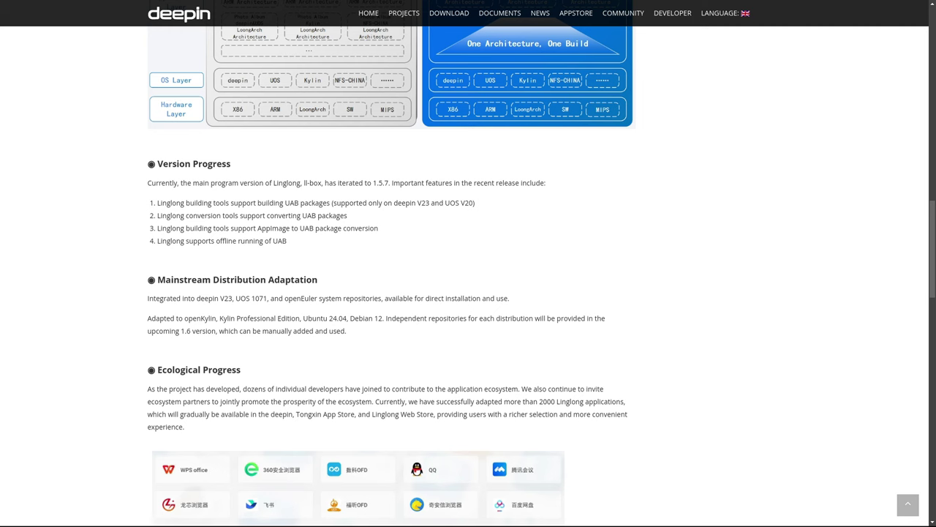
pyautogui.scroll(-1, 468, 293)
pyautogui.scroll(-1, 468, 292)
pyautogui.scroll(-1, 468, 292)
pyautogui.scroll(-1, 468, 292)
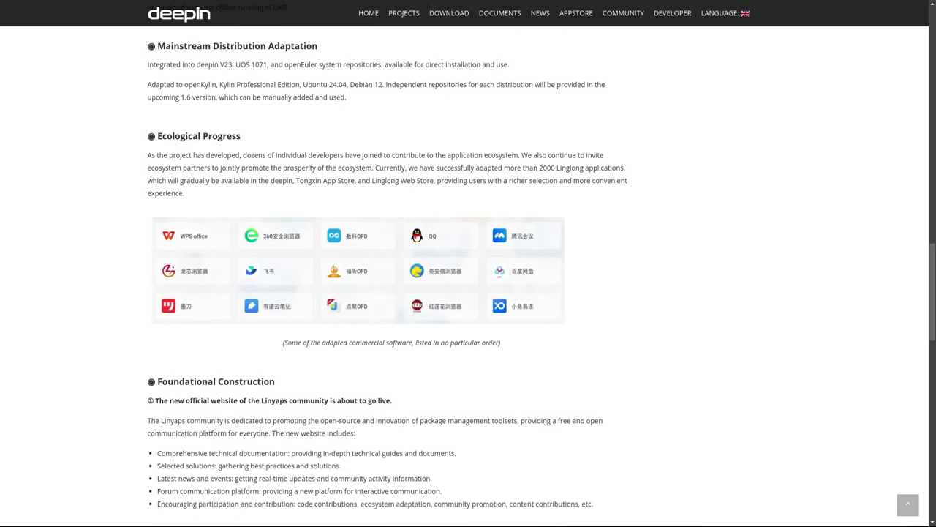
pyautogui.scroll(-1, 468, 293)
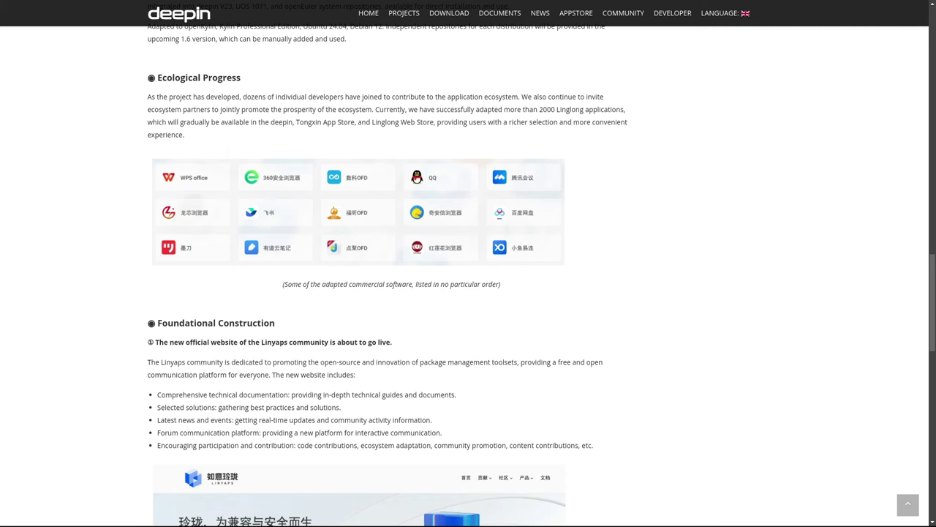
pyautogui.scroll(-1, 468, 292)
pyautogui.scroll(-1, 469, 293)
pyautogui.scroll(-1, 468, 293)
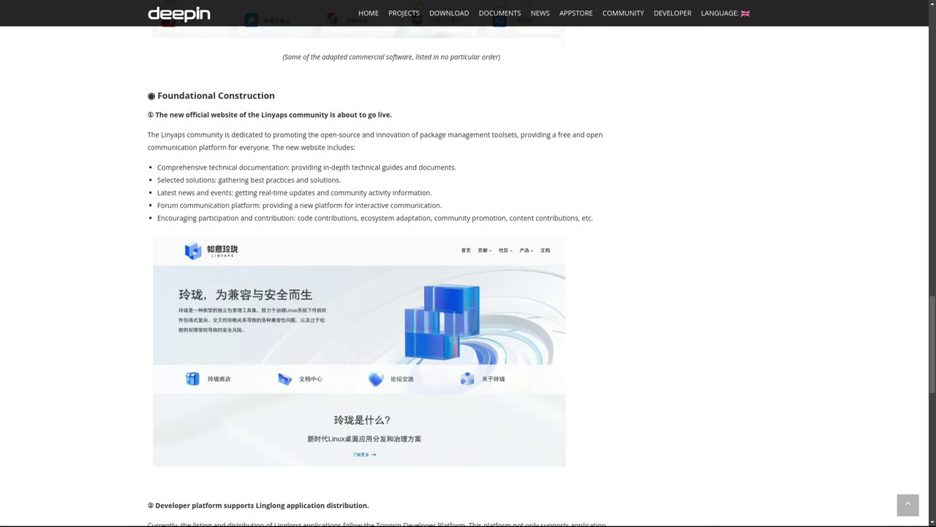
pyautogui.scroll(-1, 469, 292)
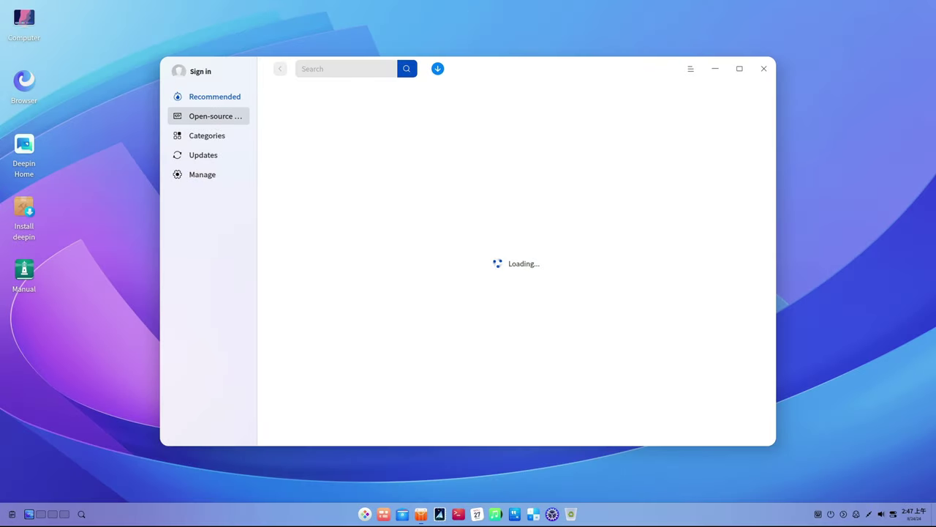
# Step: Open Categories, shift the store window up-left, and scroll down the categorised app list
pyautogui.click(207, 135)
pyautogui.moveTo(556, 68); pyautogui.dragTo(514, 43)
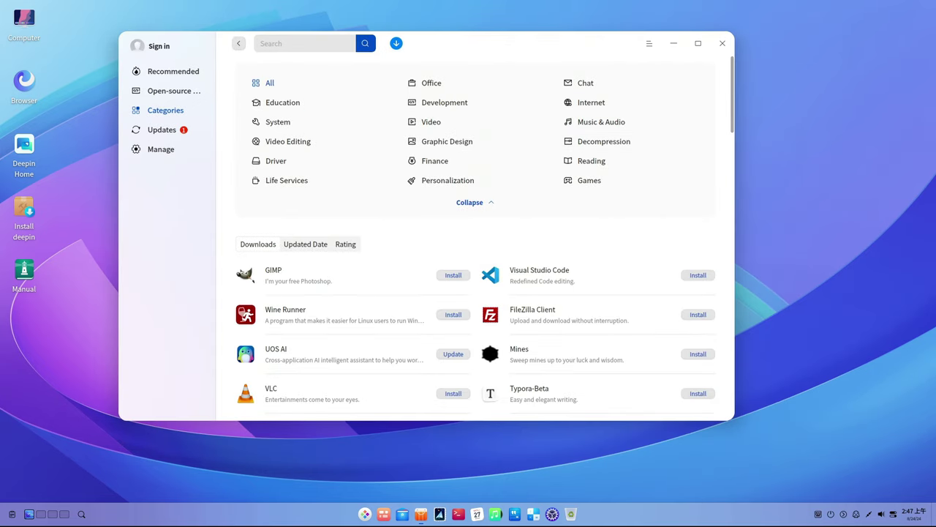
pyautogui.scroll(-1, 483, 292)
pyautogui.scroll(-3, 483, 293)
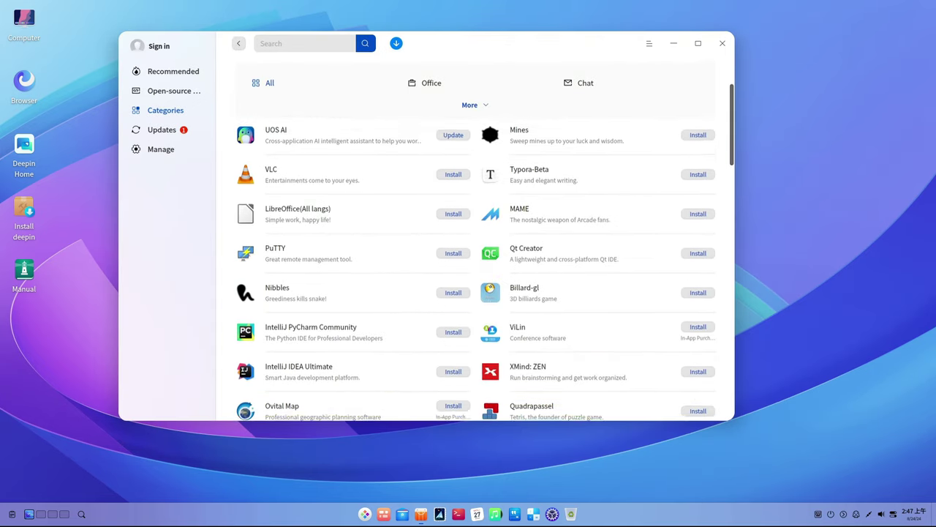
pyautogui.scroll(-1, 483, 293)
pyautogui.scroll(-2, 483, 293)
pyautogui.scroll(-2, 483, 271)
pyautogui.scroll(-1, 483, 271)
pyautogui.scroll(-1, 483, 271)
pyautogui.scroll(-1, 482, 271)
pyautogui.scroll(-1, 483, 271)
pyautogui.scroll(-1, 483, 271)
pyautogui.scroll(-2, 483, 271)
pyautogui.scroll(-1, 483, 270)
pyautogui.scroll(-1, 483, 271)
pyautogui.scroll(-2, 483, 271)
pyautogui.scroll(-1, 483, 270)
pyautogui.scroll(-1, 483, 271)
pyautogui.scroll(-1, 483, 271)
pyautogui.scroll(-2, 483, 270)
pyautogui.scroll(-1, 483, 271)
pyautogui.scroll(-1, 483, 271)
pyautogui.scroll(-1, 482, 270)
pyautogui.scroll(-2, 483, 270)
pyautogui.scroll(-1, 482, 271)
pyautogui.scroll(-1, 483, 271)
pyautogui.scroll(-1, 483, 271)
pyautogui.scroll(-1, 483, 271)
pyautogui.scroll(-1, 483, 270)
# Step: Reach the bottom of the list, view the pending UOS AI update, then go to Open-source
pyautogui.scroll(-1, 483, 271)
pyautogui.scroll(-2, 483, 270)
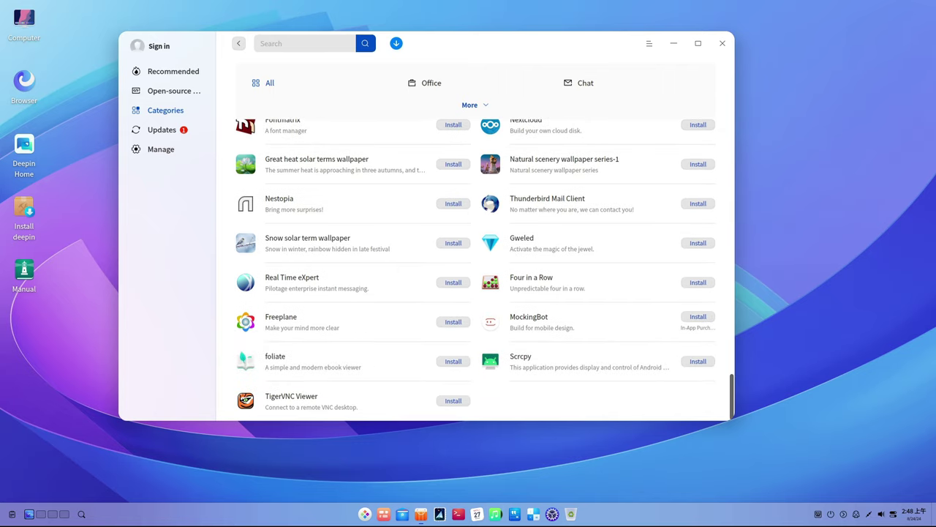
pyautogui.click(162, 129)
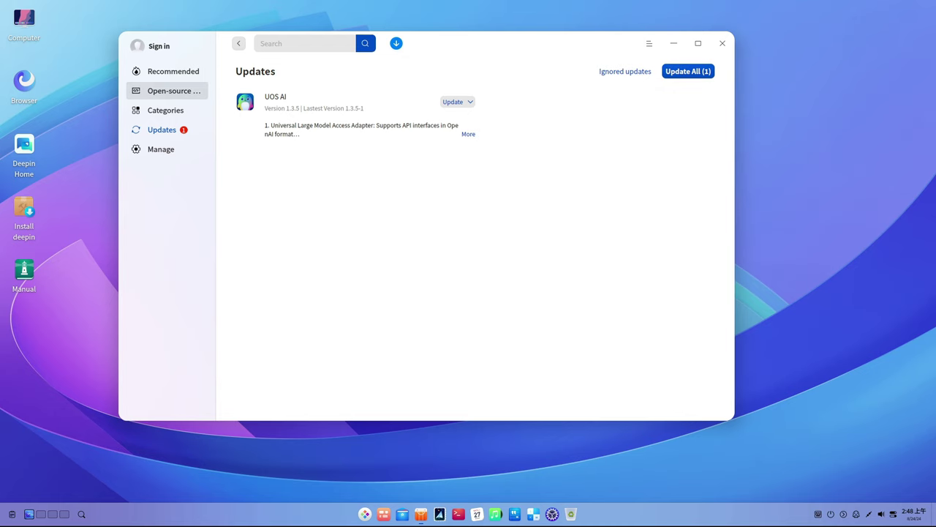
pyautogui.click(173, 90)
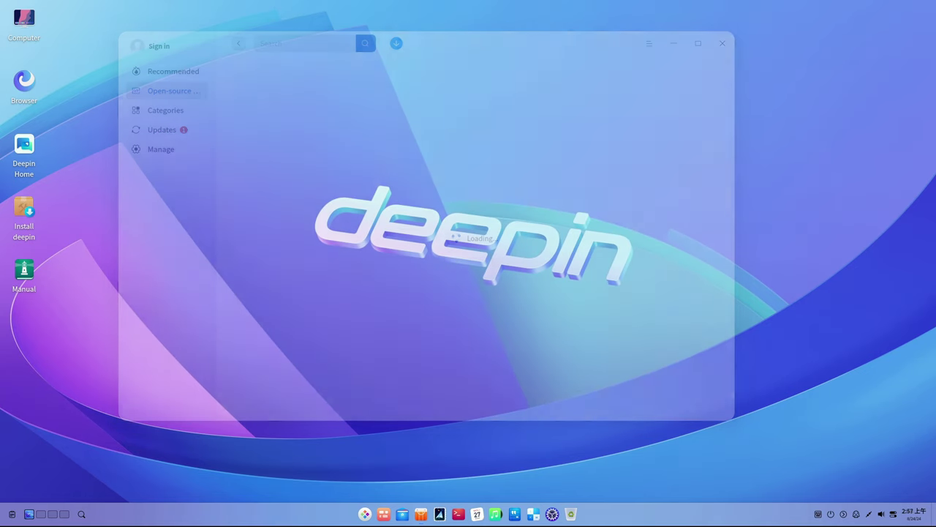
# Step: Align the dock icons to the left, then back to the centre
pyautogui.rightClick(620, 513)
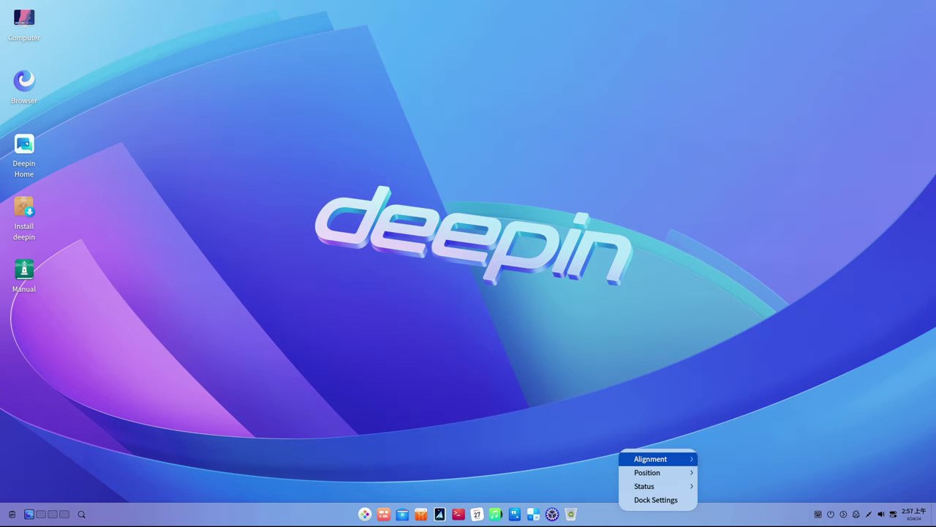
pyautogui.click(728, 459)
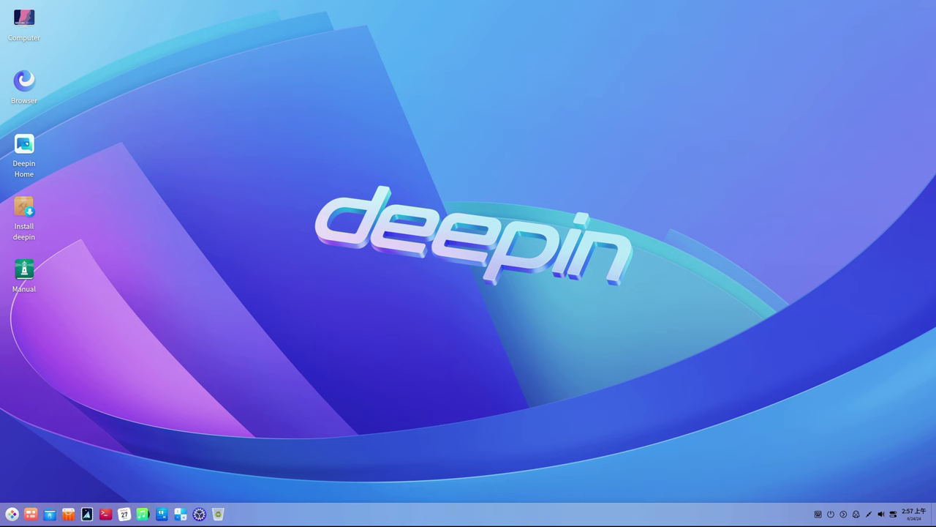
pyautogui.rightClick(647, 513)
pyautogui.click(757, 479)
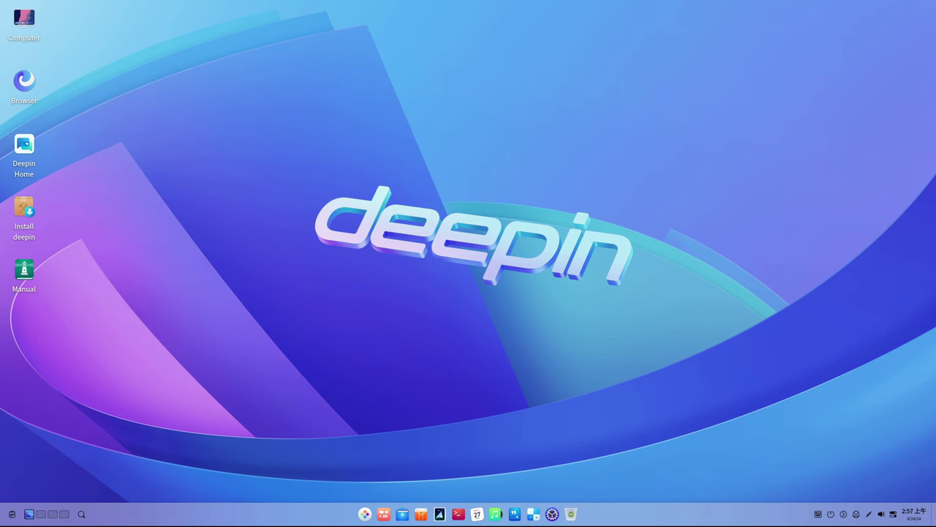
# Step: Move the dock to the left screen edge, then to the right edge
pyautogui.rightClick(669, 514)
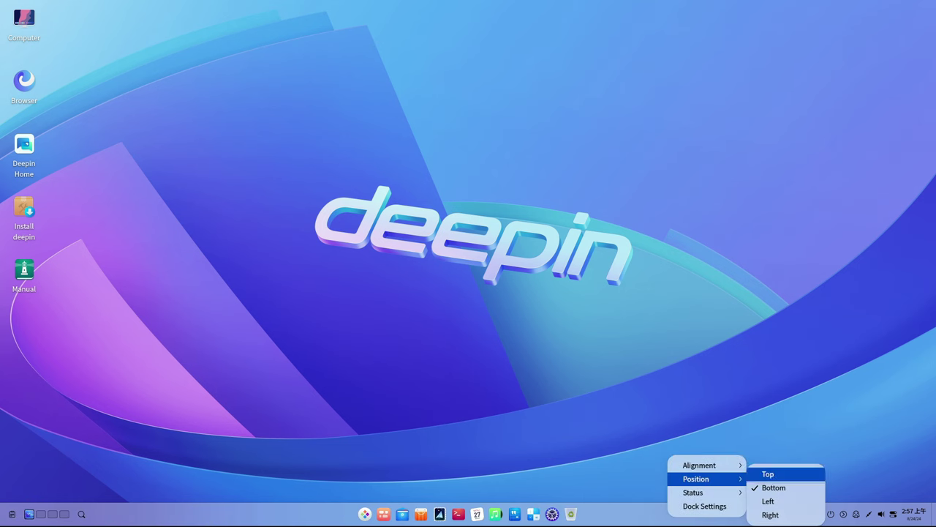
pyautogui.press('Return')
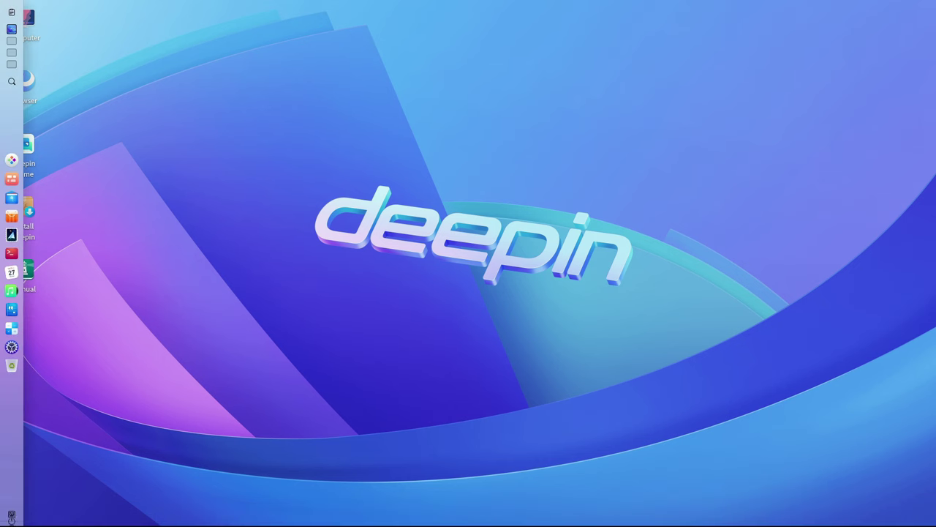
pyautogui.rightClick(11, 395)
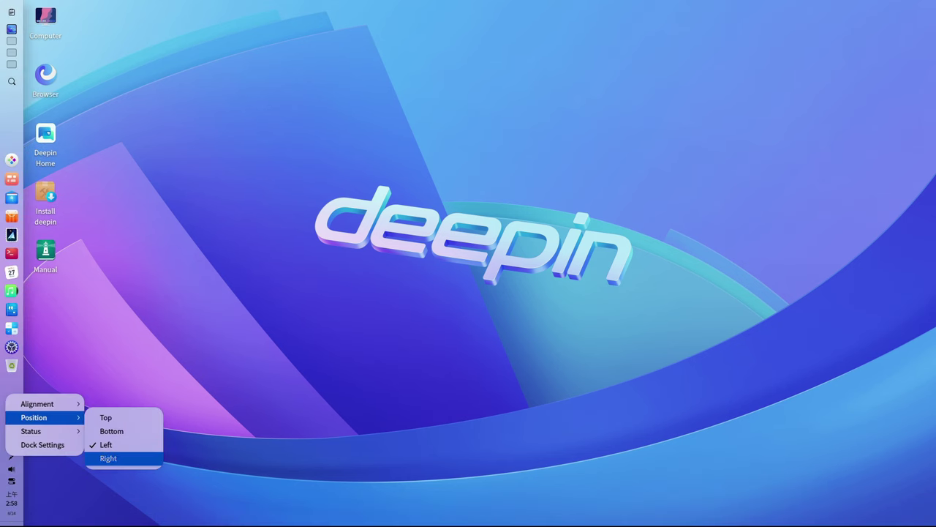
pyautogui.press('Return')
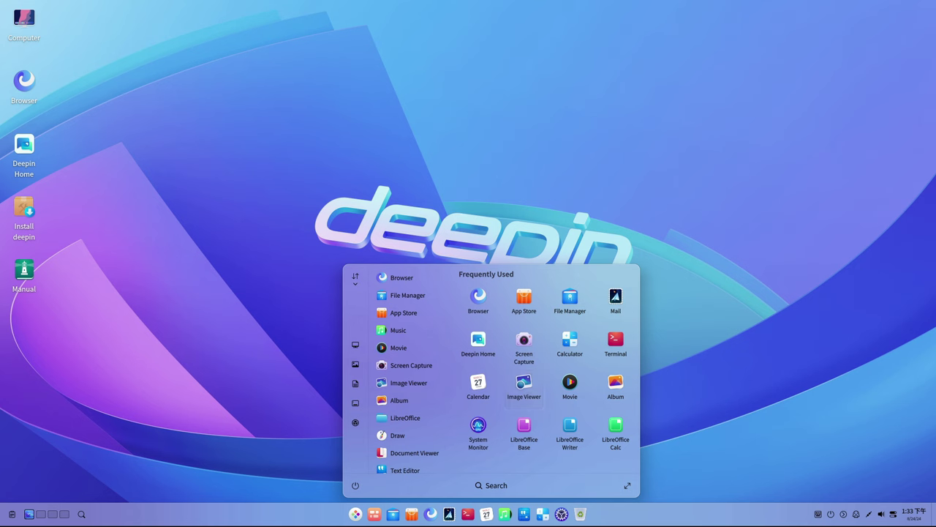
# Step: Expand the launcher full-screen and back, then open and close Computer in File Manager
pyautogui.click(627, 485)
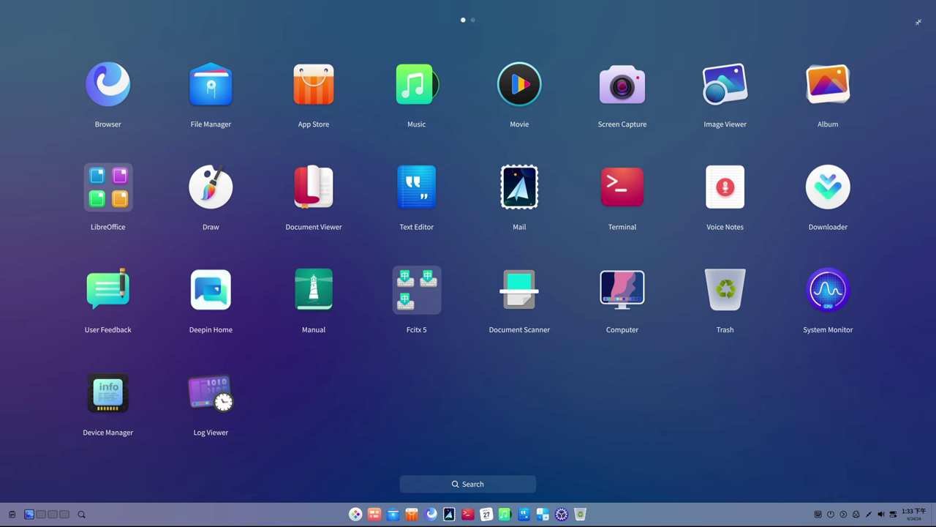
pyautogui.click(918, 22)
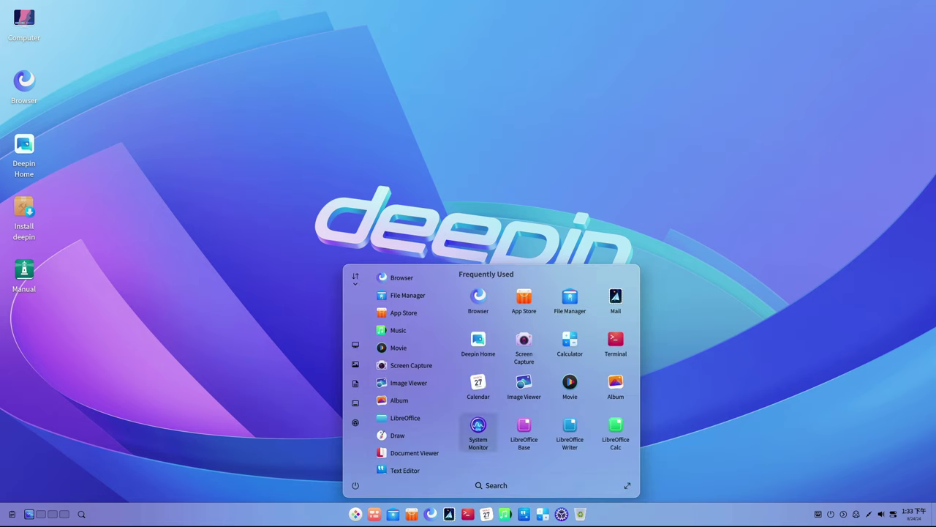
pyautogui.click(355, 344)
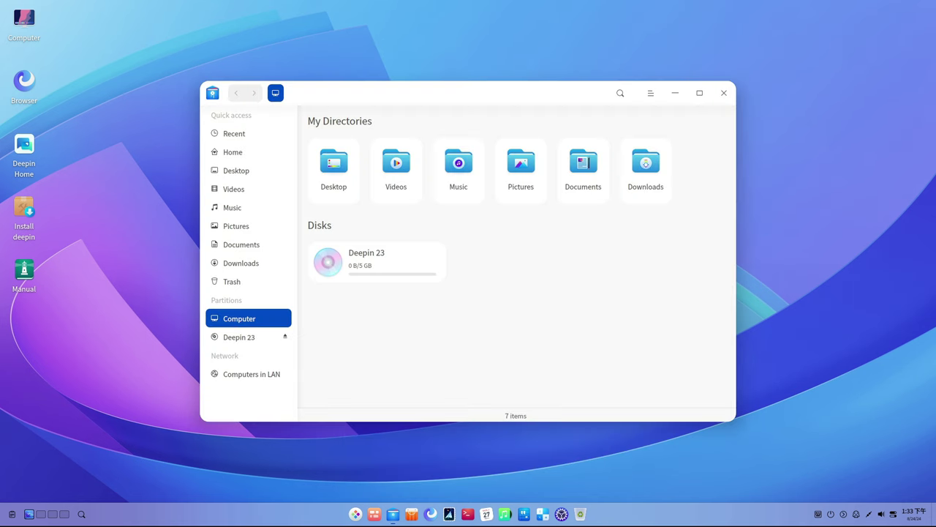
pyautogui.click(724, 93)
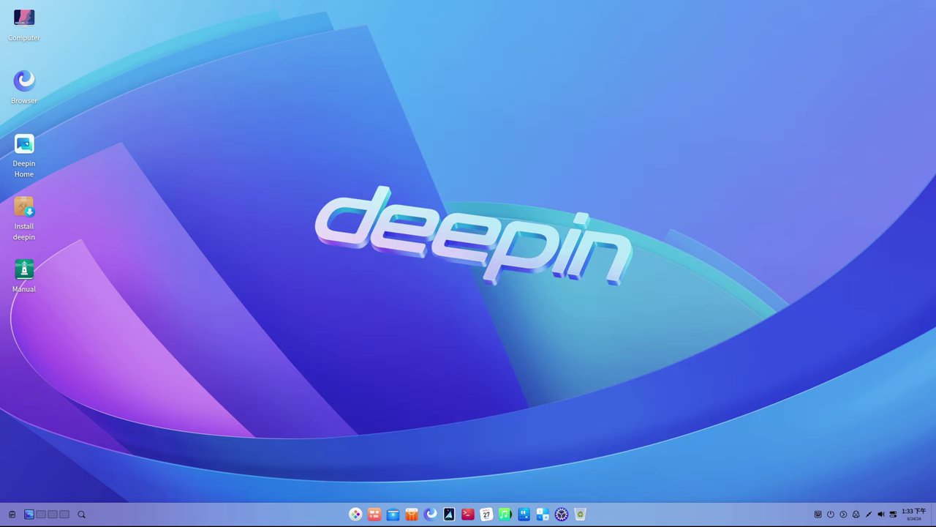
# Step: Reopen the launcher and scroll the app list down to Archive Manager
pyautogui.click(356, 514)
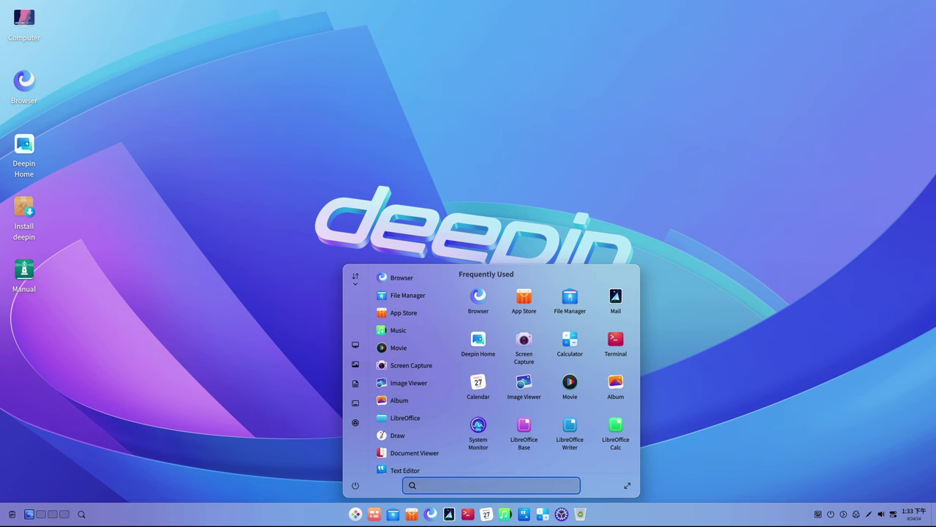
pyautogui.scroll(-3, 409, 432)
pyautogui.scroll(-3, 410, 431)
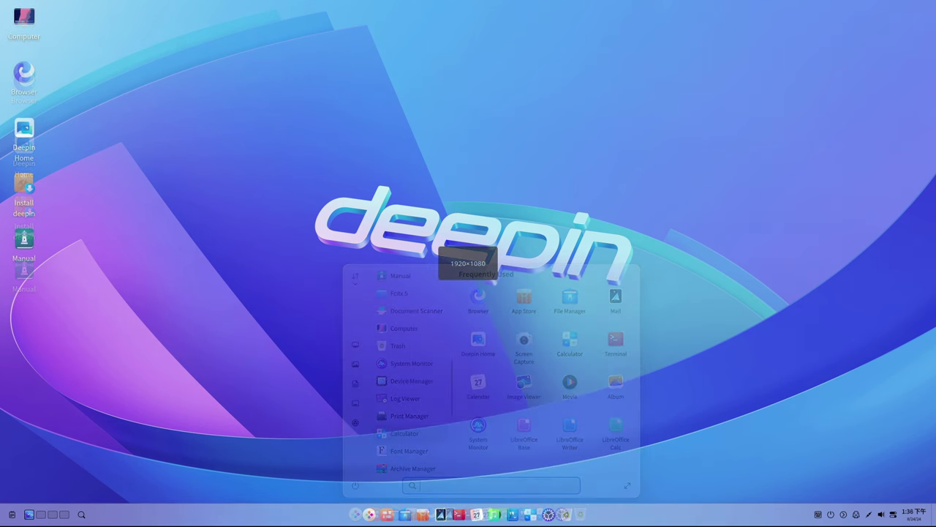
# Step: Adjust the dock size in dock settings, trying larger and smaller sizes
pyautogui.rightClick(307, 512)
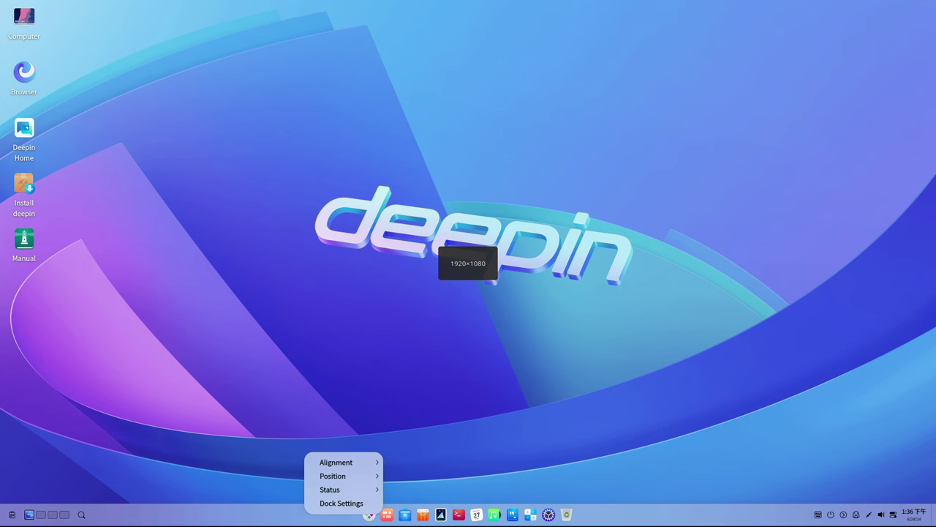
pyautogui.click(336, 505)
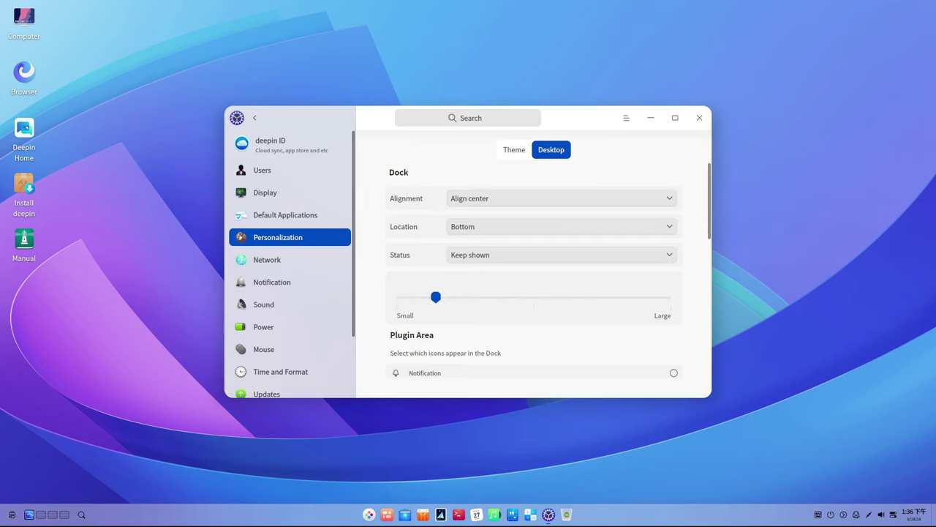
pyautogui.press('Right')
pyautogui.press('Right')
pyautogui.press('Right')
pyautogui.press('Right')
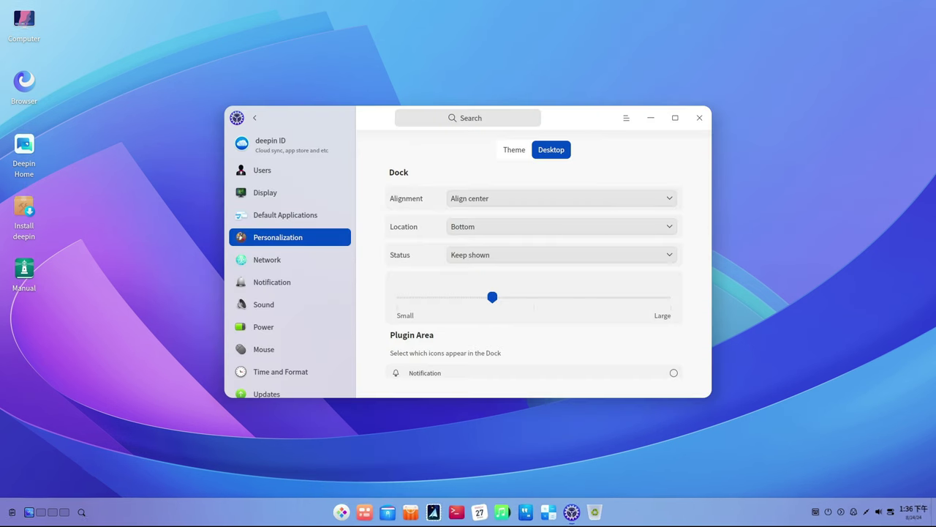
pyautogui.press('Right')
pyautogui.press('Right')
pyautogui.press('Right')
pyautogui.press('Right')
pyautogui.press('Right')
pyautogui.press('Right')
pyautogui.press('Right')
pyautogui.press('Right')
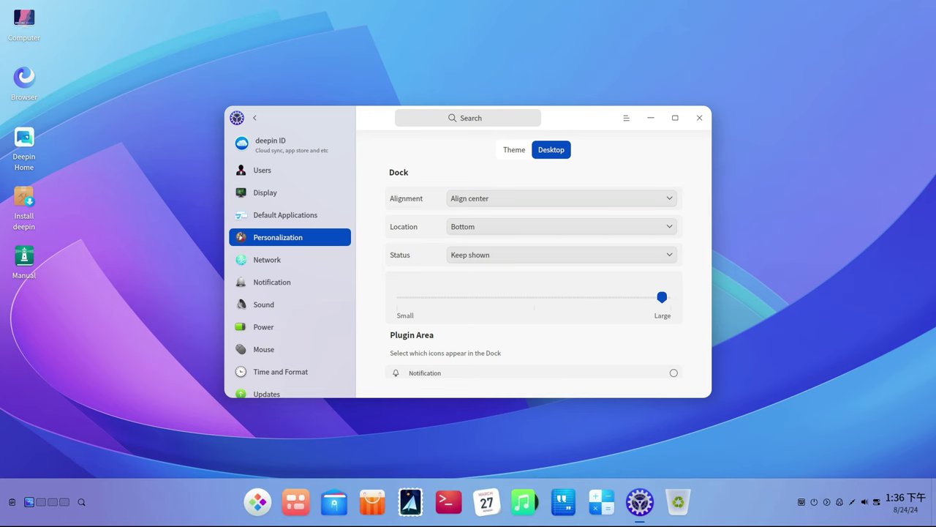
pyautogui.press('Left')
pyautogui.press('Left')
pyautogui.press('Left')
pyautogui.press('Left')
pyautogui.press('Left')
pyautogui.press('Left')
pyautogui.press('Left')
pyautogui.press('Left')
pyautogui.press('Left')
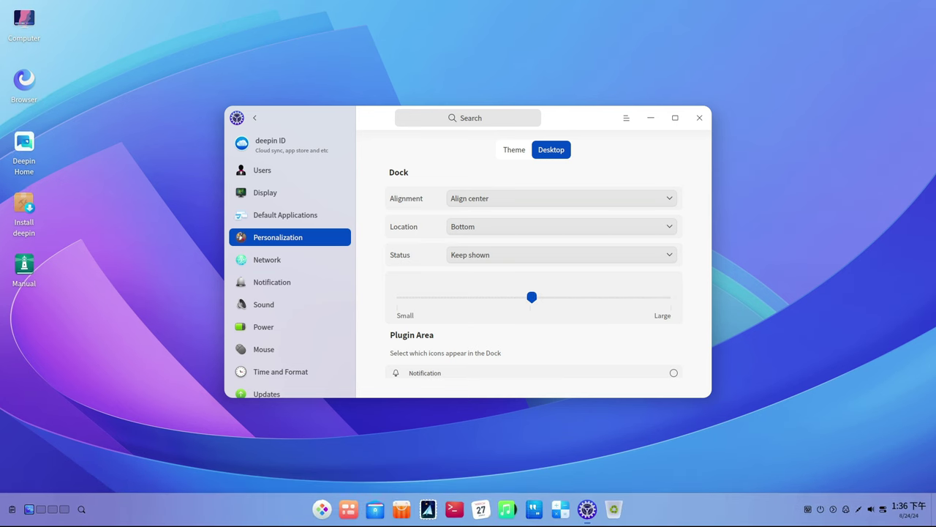
pyautogui.press('Left')
pyautogui.press('Left')
pyautogui.press('Left')
pyautogui.press('Left')
pyautogui.press('Left')
pyautogui.press('Left')
pyautogui.press('Left')
pyautogui.press('Left')
pyautogui.press('Left')
pyautogui.press('Left')
pyautogui.press('Left')
pyautogui.press('Left')
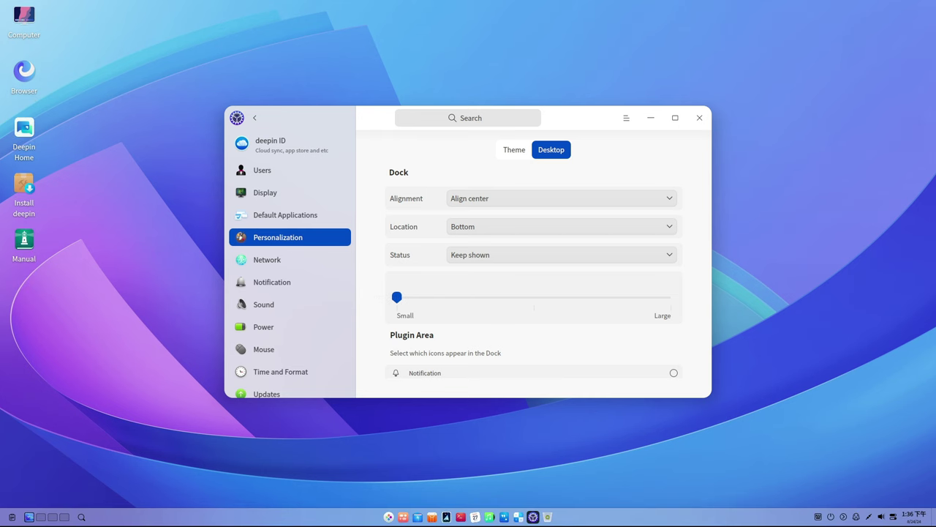
pyautogui.press('Right')
pyautogui.press('Right')
pyautogui.press('Right')
pyautogui.press('Right')
pyautogui.press('Right')
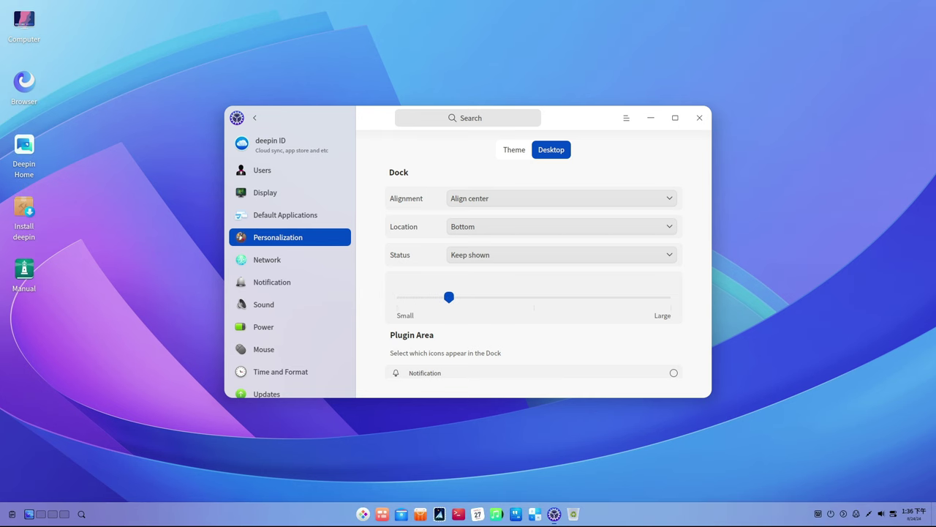
pyautogui.press('Left')
pyautogui.press('Left')
pyautogui.press('Right')
pyautogui.press('Right')
pyautogui.press('Right')
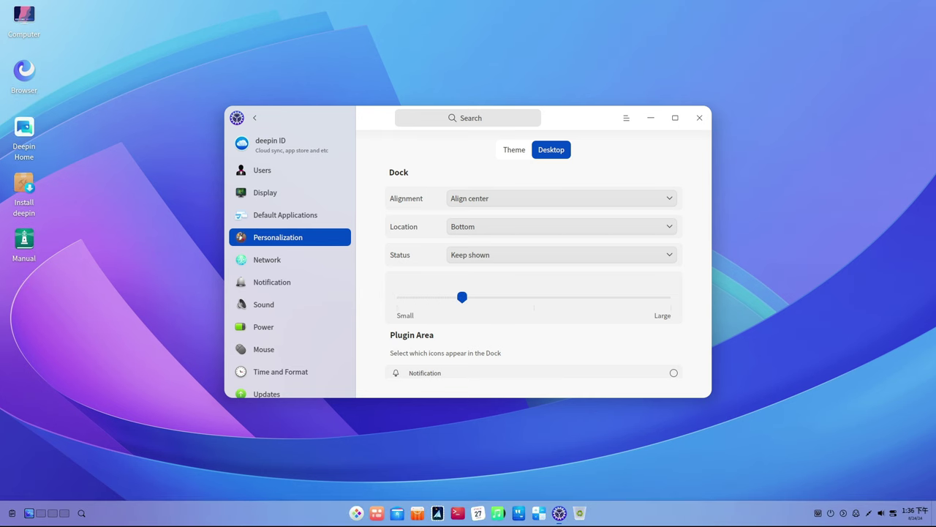
pyautogui.press('Right')
pyautogui.press('Left')
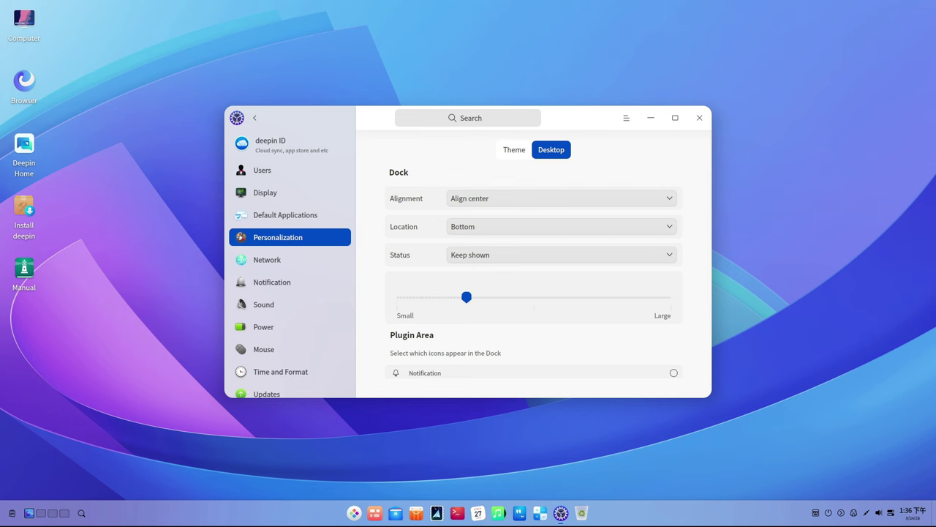
# Step: Review the Plugin Area and Window settings, close Control Center, then start a screen capture
pyautogui.scroll(-1, 534, 278)
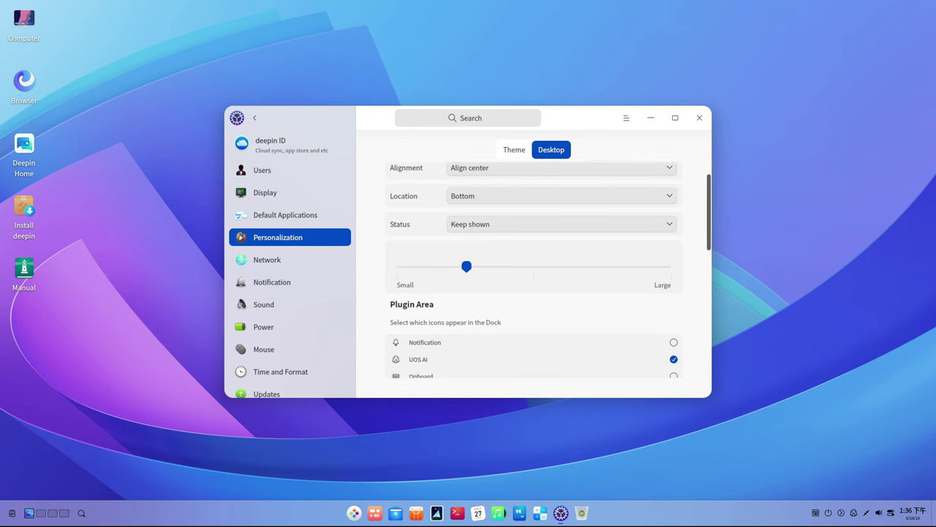
pyautogui.scroll(-1, 534, 278)
pyautogui.scroll(-1, 534, 278)
pyautogui.scroll(-1, 534, 278)
pyautogui.scroll(-2, 534, 278)
pyautogui.scroll(-1, 534, 278)
pyautogui.scroll(-1, 534, 278)
pyautogui.scroll(-2, 534, 278)
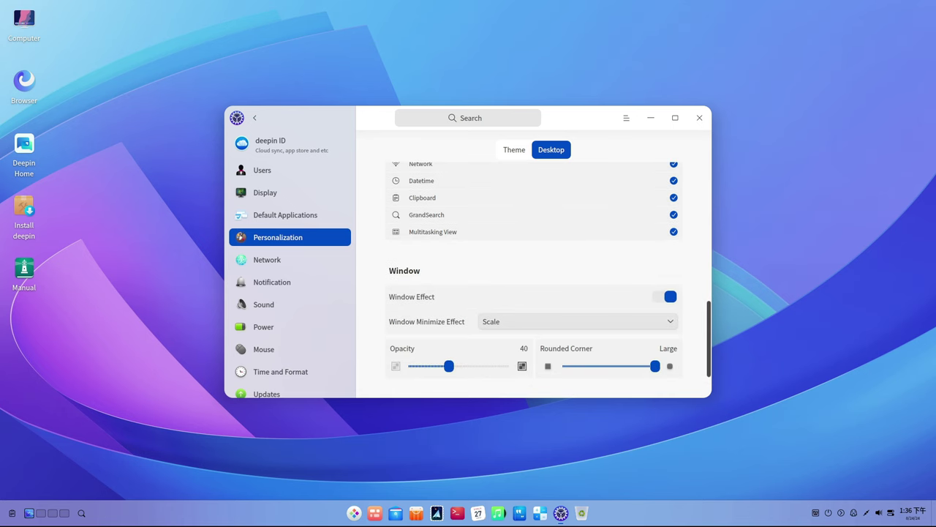
pyautogui.click(700, 118)
pyautogui.hotkey('ctrl', 'alt', 'a')
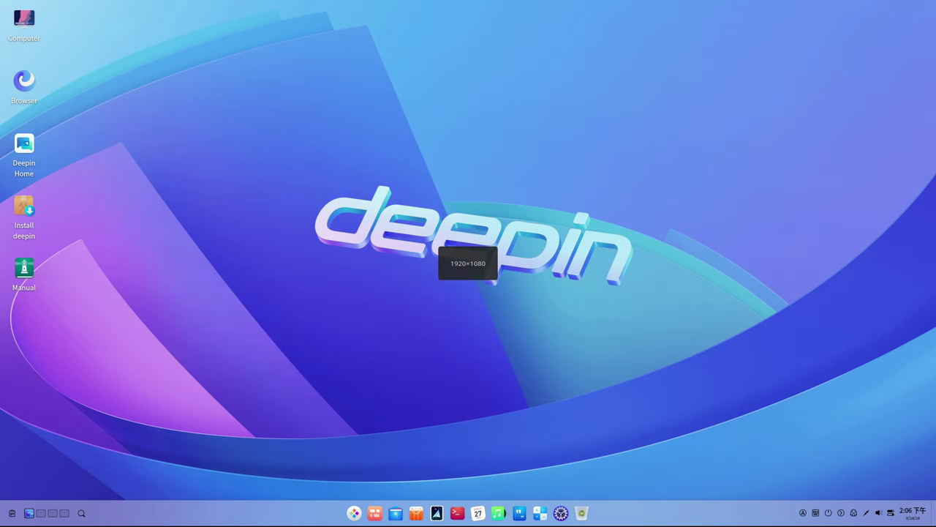
# Step: Cancel the capture, open the quick panel, and preview its Theme and wired Network subpages
pyautogui.press('Escape')
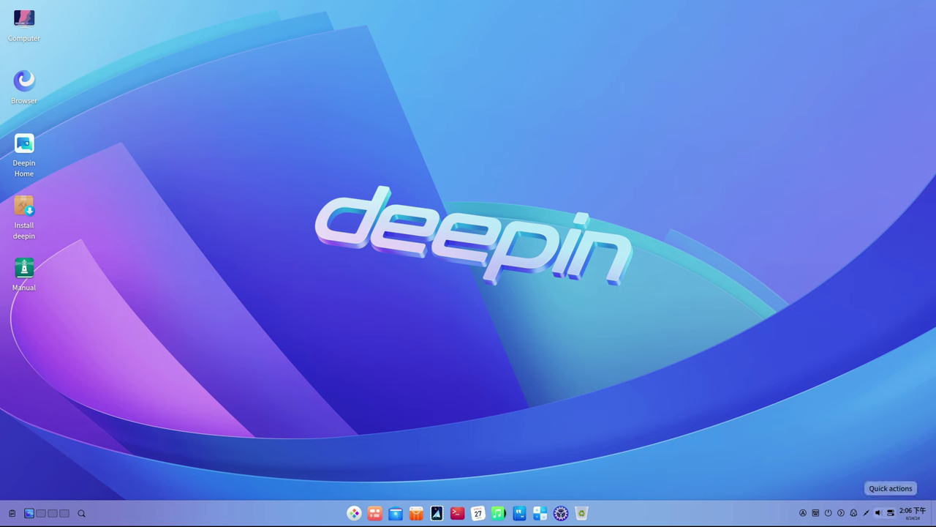
pyautogui.click(890, 512)
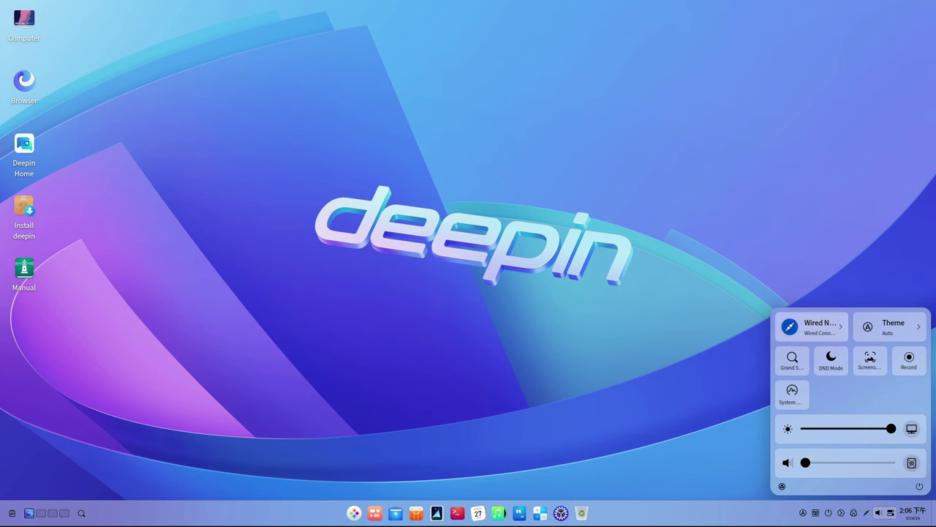
pyautogui.click(889, 327)
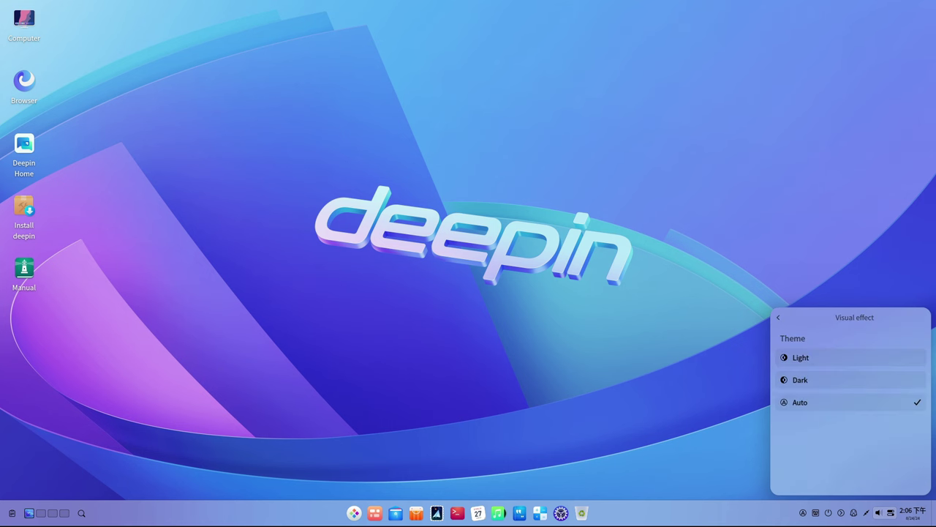
pyautogui.click(779, 317)
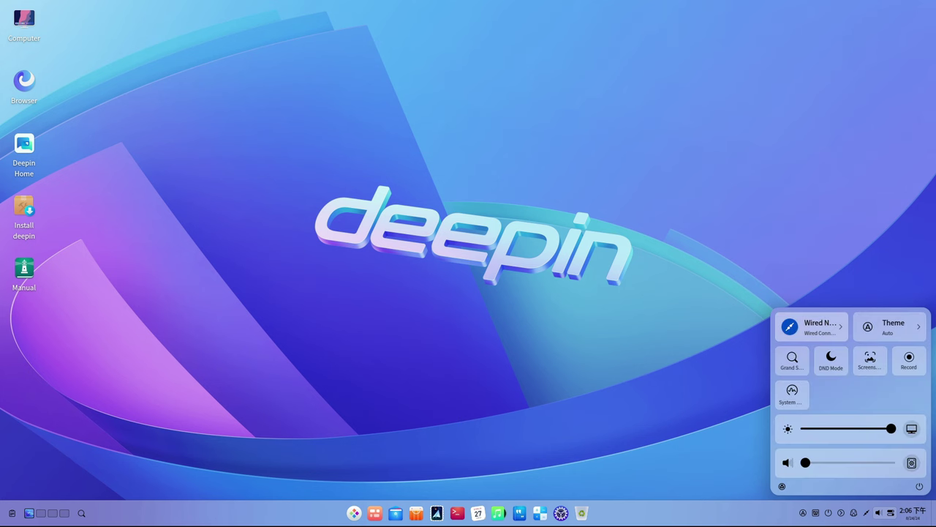
pyautogui.click(840, 326)
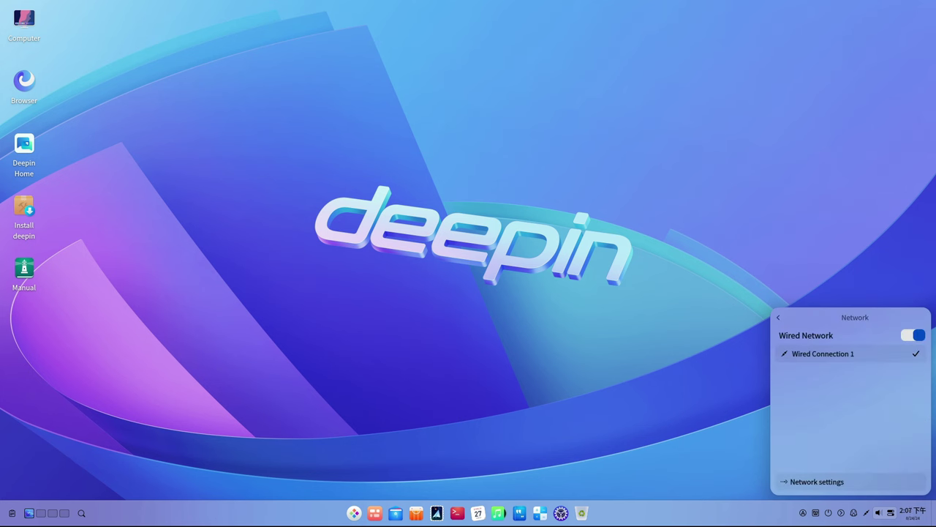
pyautogui.click(778, 317)
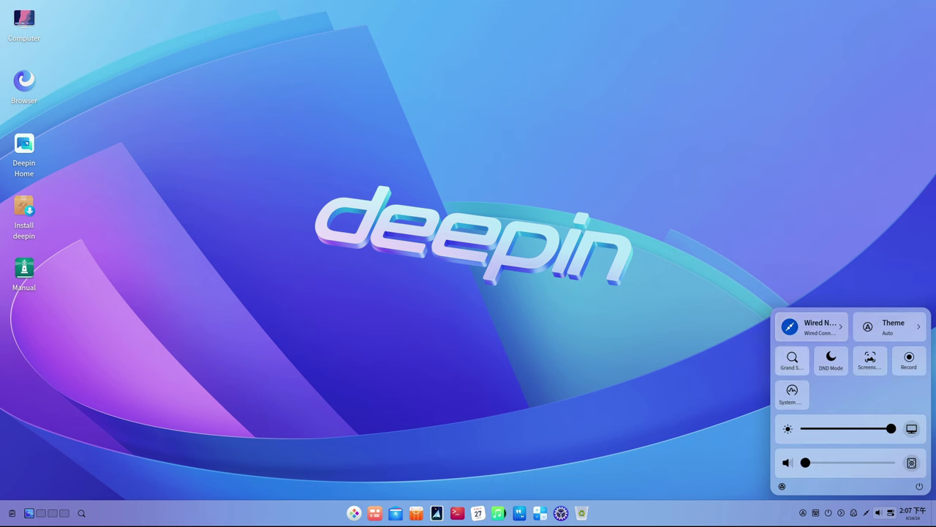
# Step: Launch Control Center from the application launcher
pyautogui.press('super')
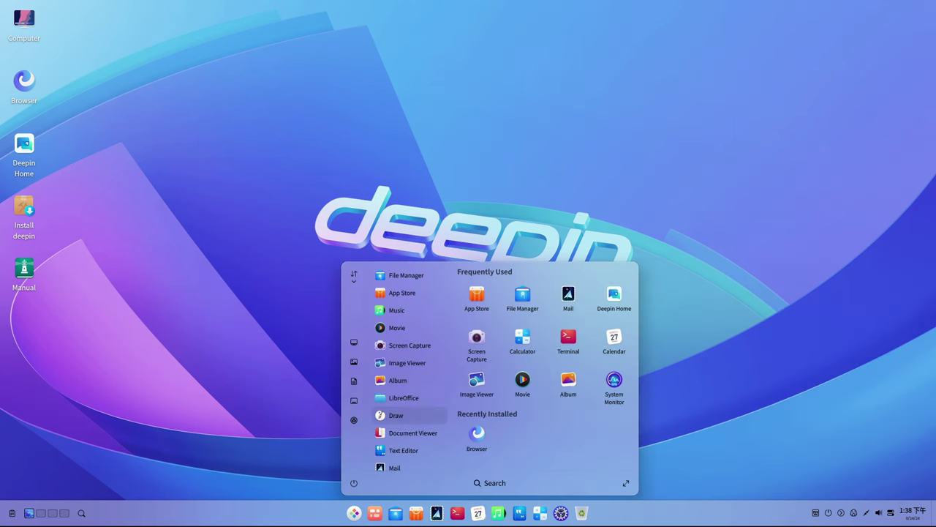
pyautogui.scroll(-5, 410, 415)
pyautogui.scroll(-5, 409, 415)
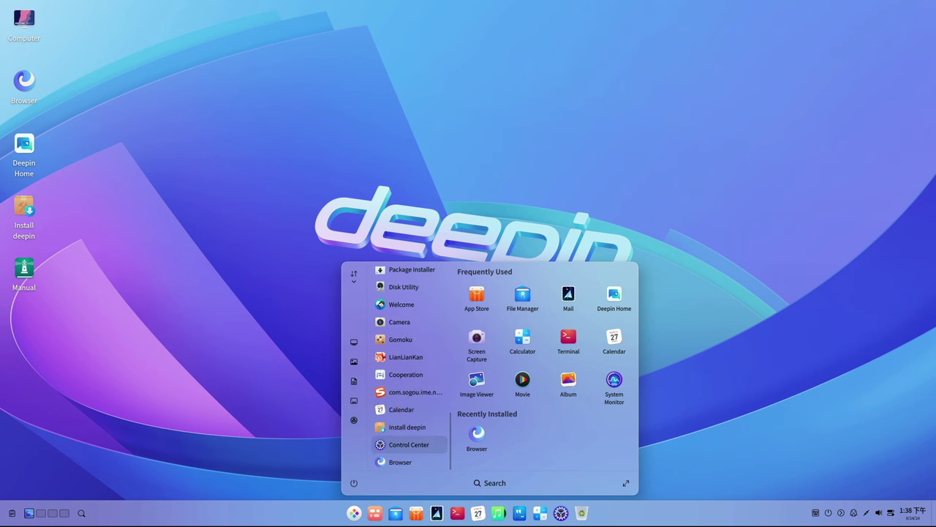
pyautogui.click(409, 444)
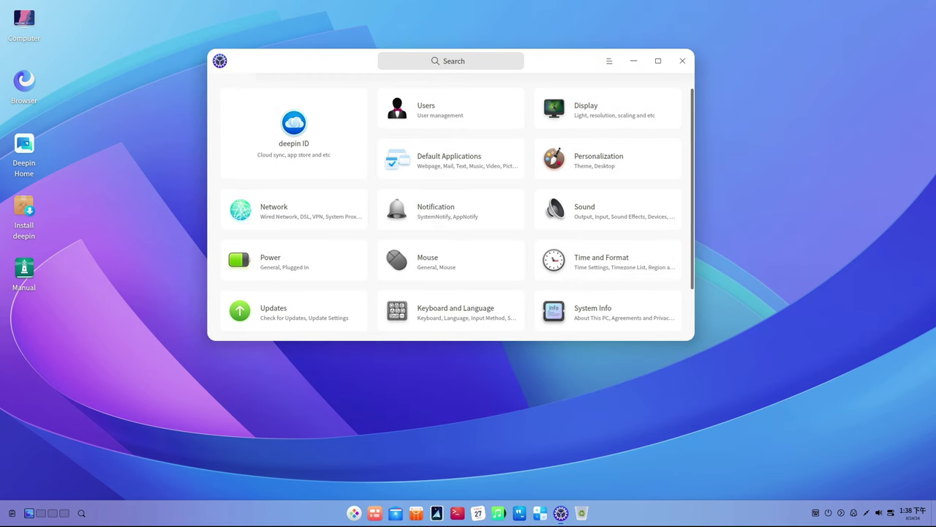
# Step: In Time and Format, keep server 2.debian.pool.ntp.org and toggle Auto Sync off then on
pyautogui.click(644, 260)
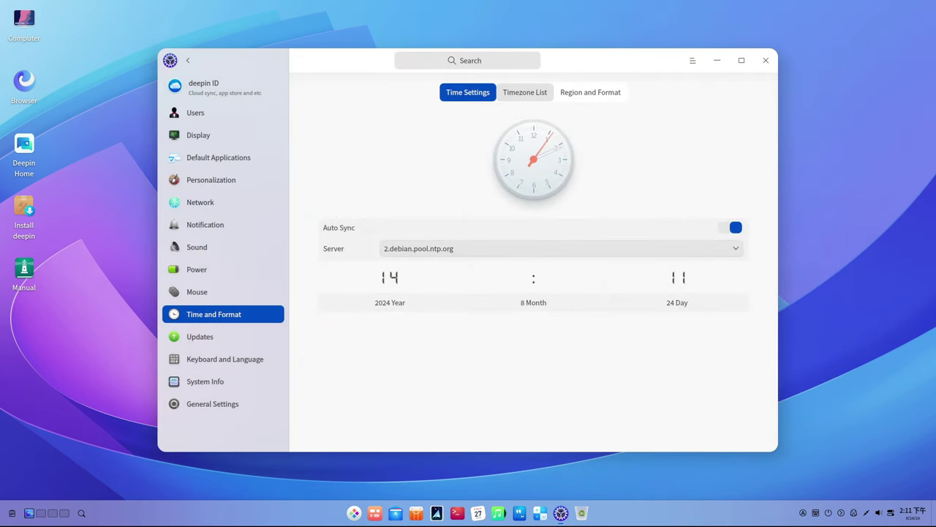
pyautogui.click(563, 248)
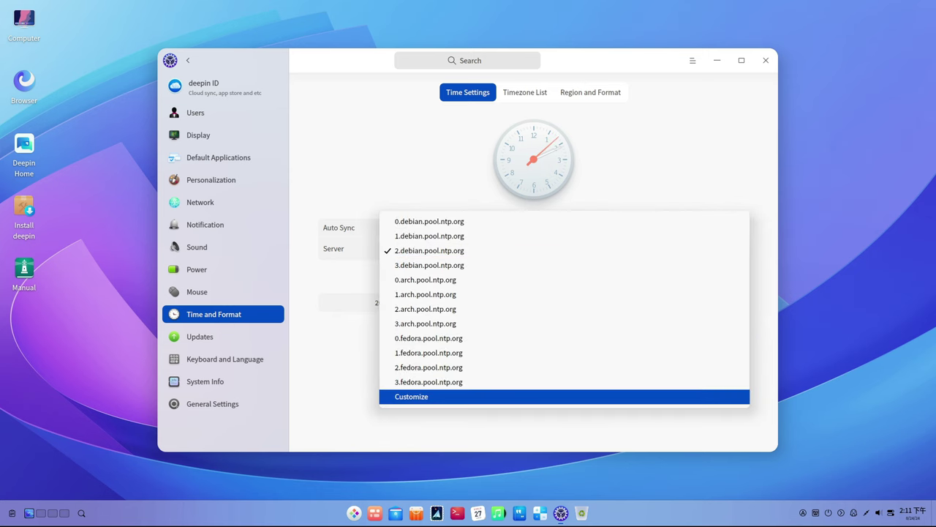
pyautogui.press('Up')
pyautogui.press('Up')
pyautogui.press('Up')
pyautogui.press('Up')
pyautogui.press('Up')
pyautogui.press('Escape')
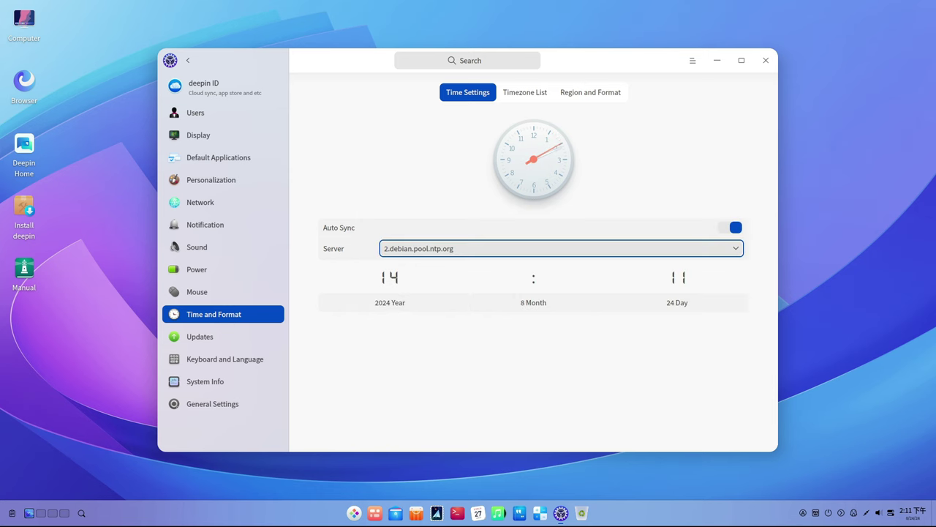
pyautogui.hotkey('shift', 'Tab')
pyautogui.press('space')
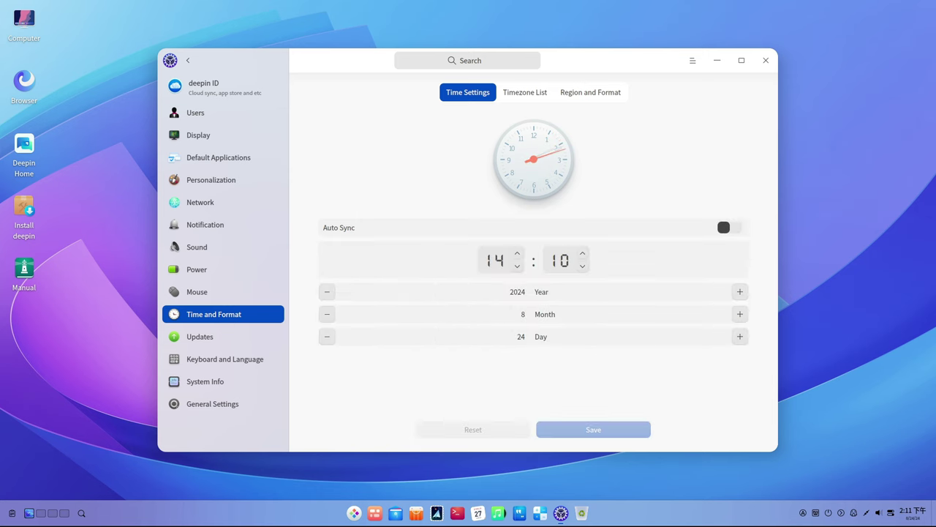
pyautogui.press('space')
pyautogui.press('Right')
# Step: Run sudo apt update in a new terminal
pyautogui.hotkey('ctrl', 'alt', 't')
pyautogui.write('udo apt update')
pyautogui.press('Return')
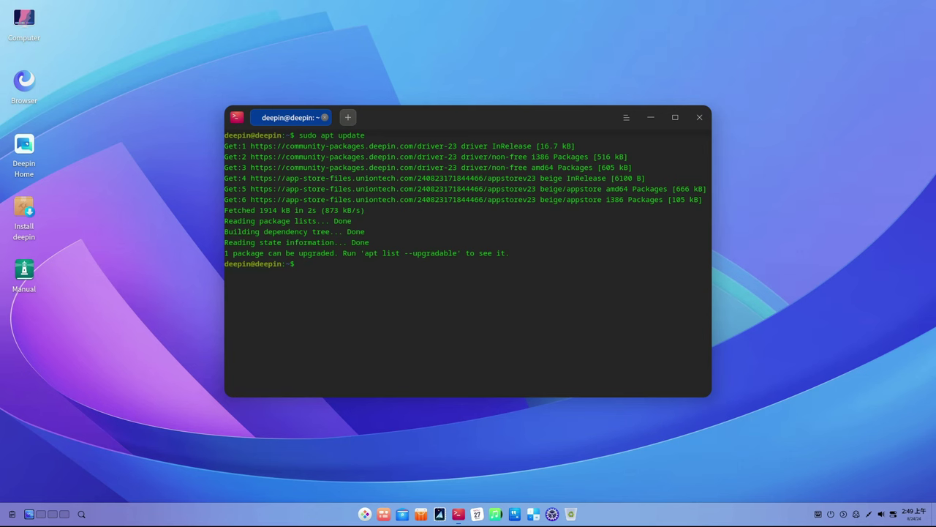
# Step: Run uname -r to show kernel 6.6.40-amd64-desktop-hwe
pyautogui.write('name -r')
pyautogui.press('Return')
pyautogui.write('uname')
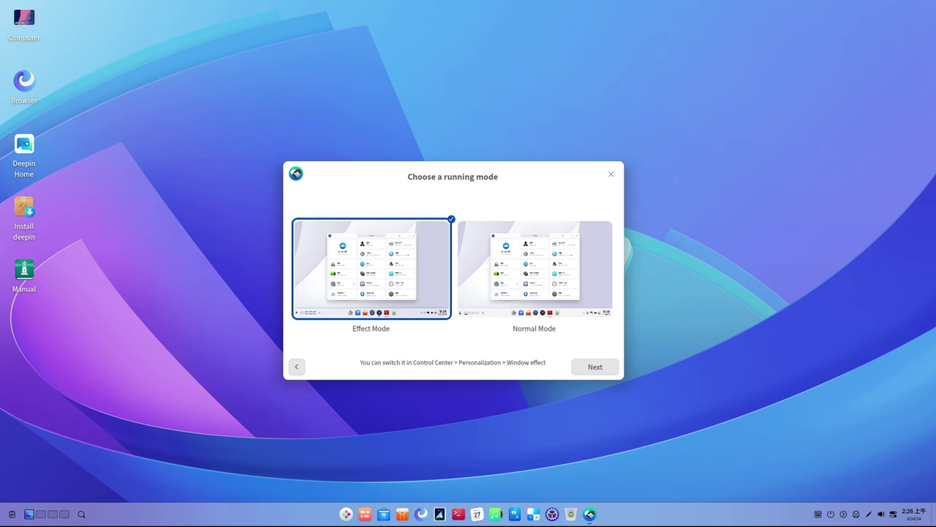
# Step: Preview the flow, hazy-color, macaron, organic-glass and vintage icon themes, then choose bloom and finish
pyautogui.press('Return')
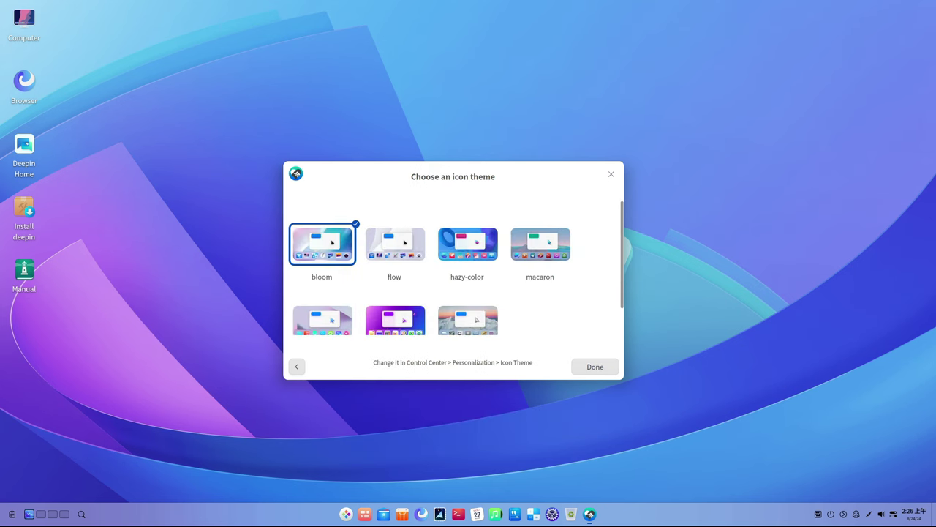
pyautogui.press('Right')
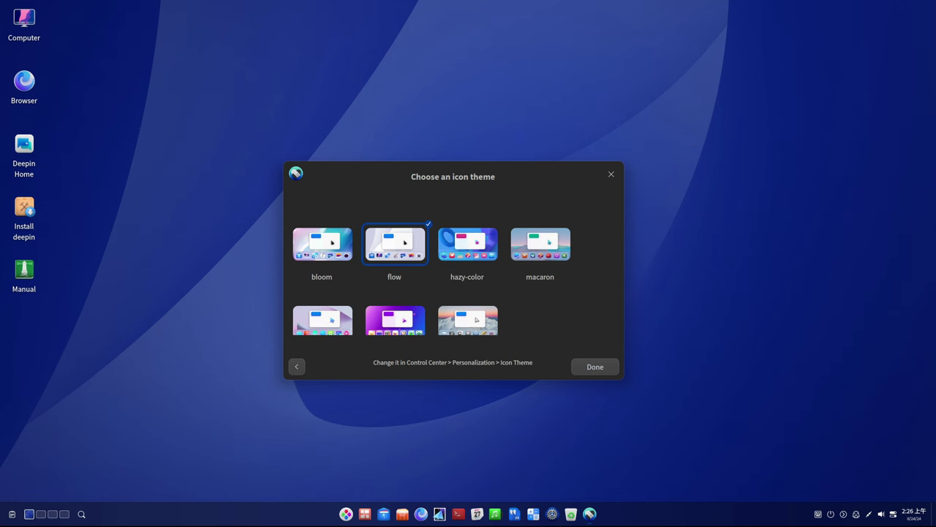
pyautogui.press('Right')
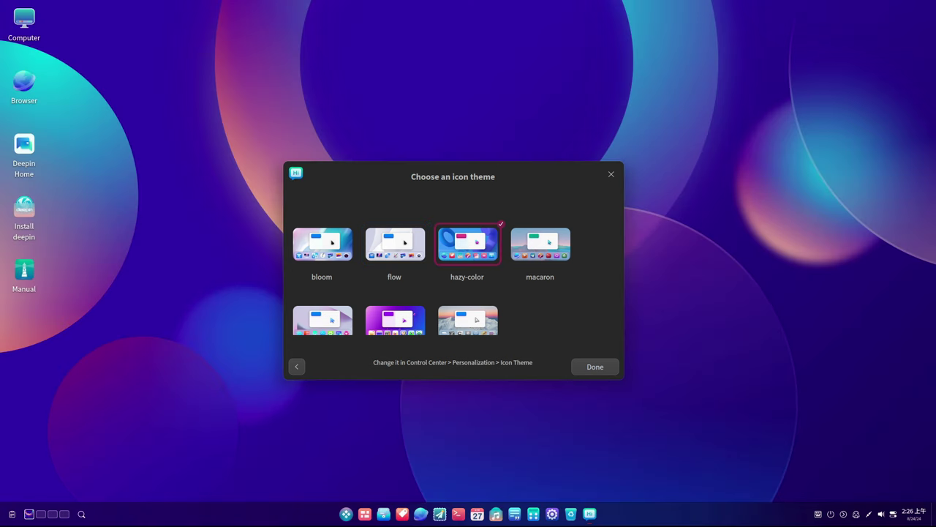
pyautogui.press('Right')
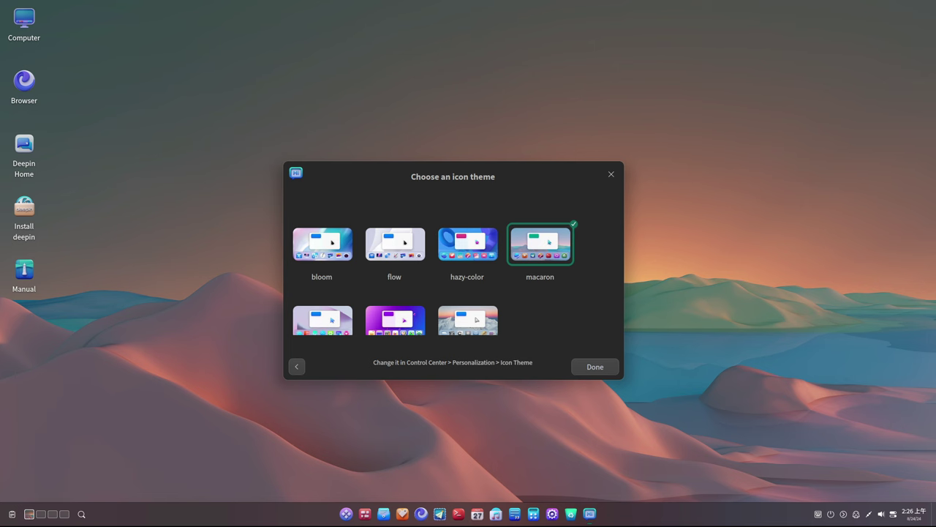
pyautogui.press('Right')
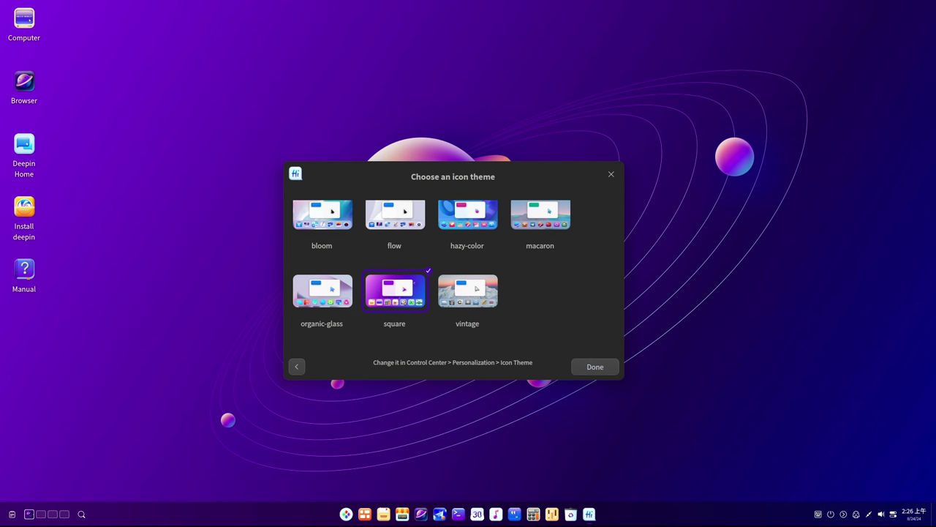
pyautogui.click(468, 290)
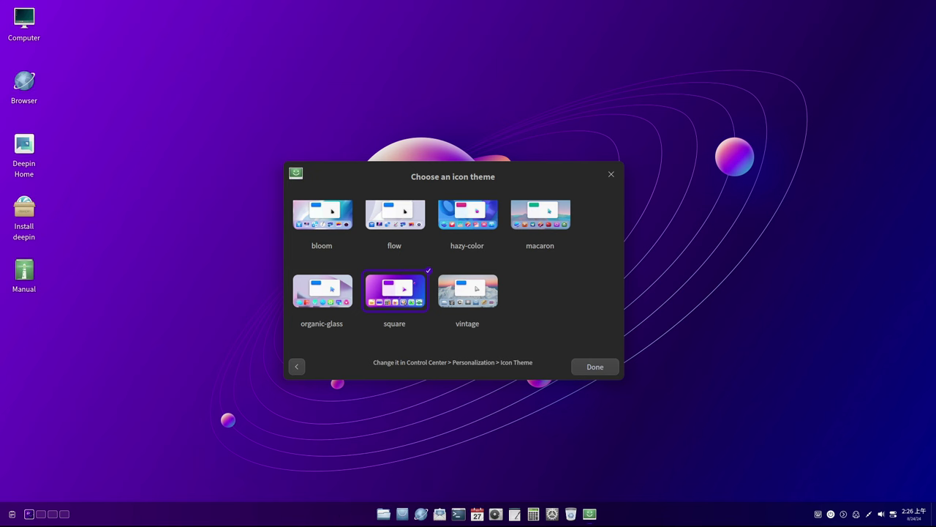
pyautogui.click(322, 213)
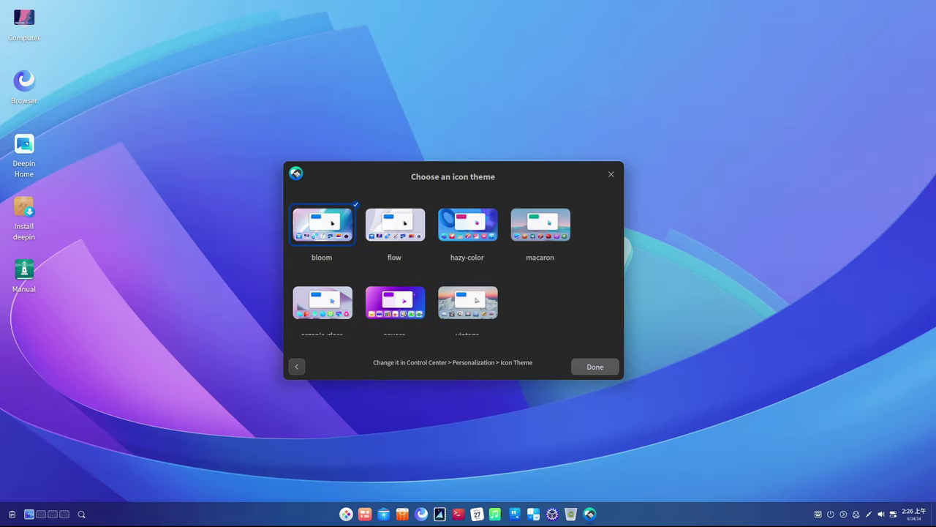
pyautogui.click(594, 367)
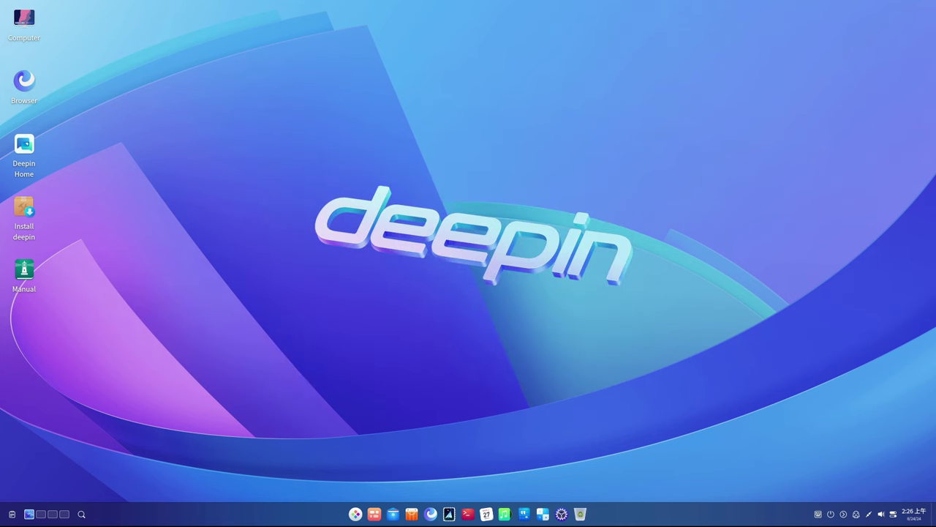
# Step: Open Control Center's System Info to review the Deepin 23 Community details
pyautogui.click(561, 514)
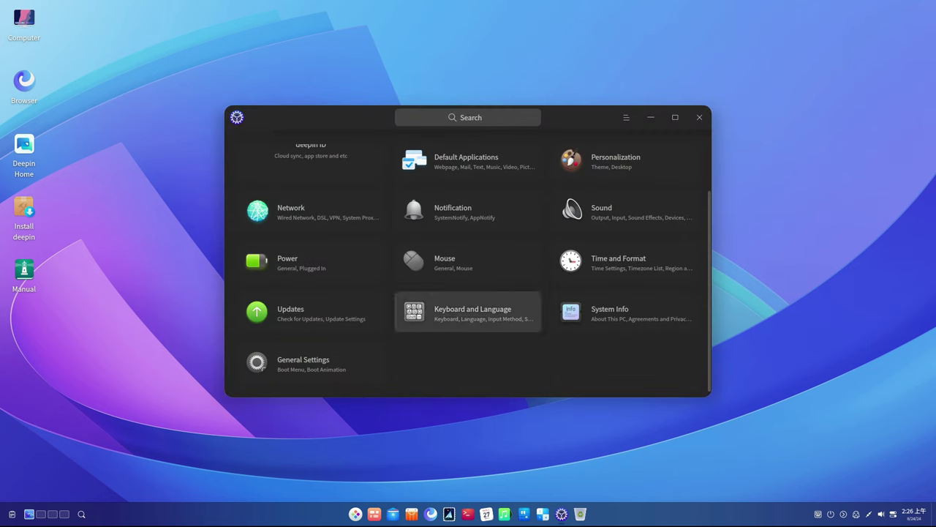
pyautogui.click(614, 313)
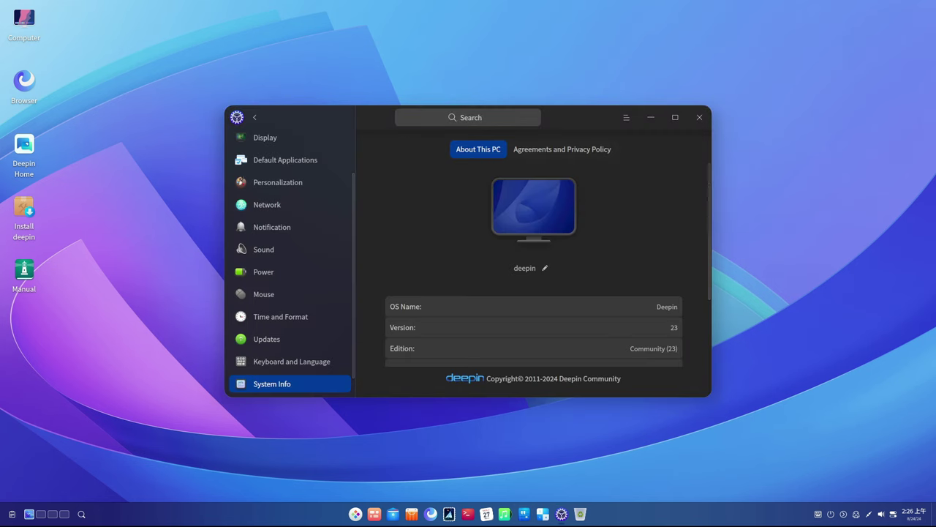
pyautogui.scroll(-2, 534, 293)
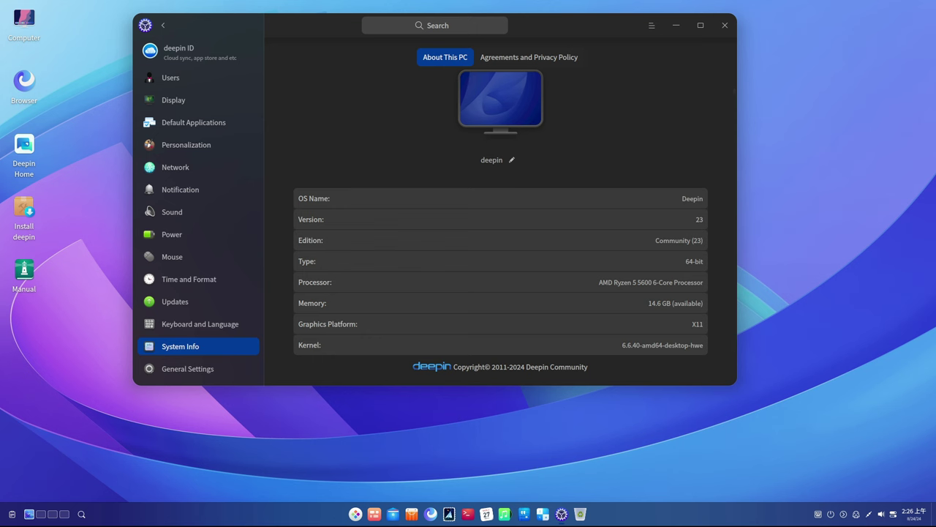
pyautogui.scroll(1, 516, 210)
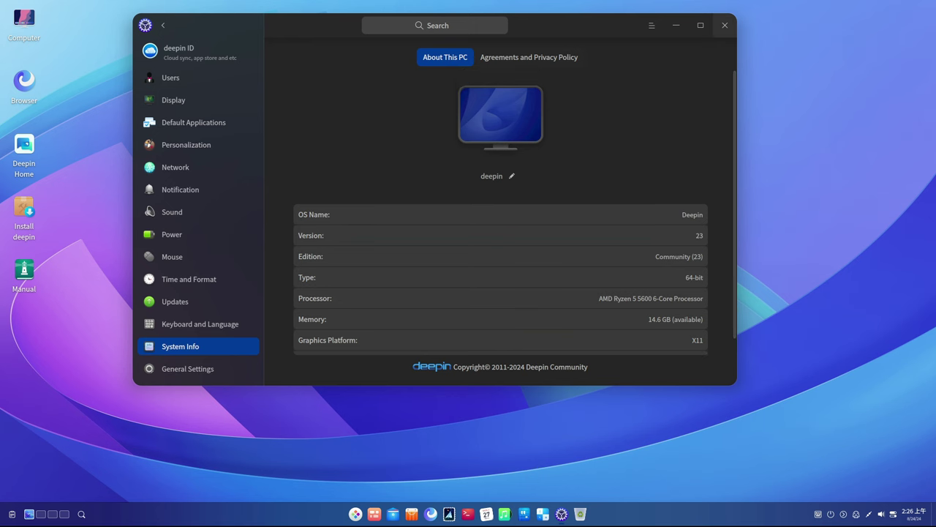
# Step: Read through the GNU GPL license under Agreements and Privacy Policy
pyautogui.click(529, 58)
pyautogui.scroll(-2, 559, 219)
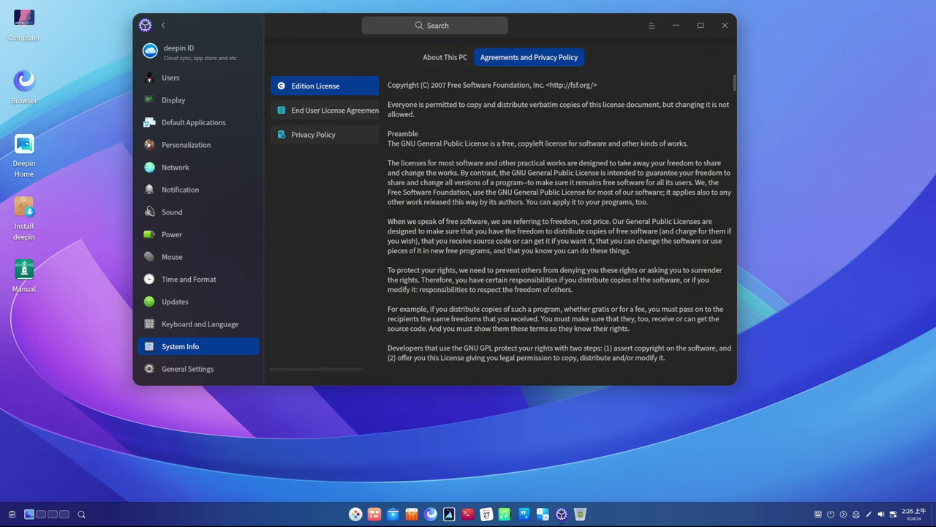
pyautogui.scroll(-2, 559, 219)
pyautogui.scroll(-1, 560, 220)
pyautogui.scroll(-2, 560, 219)
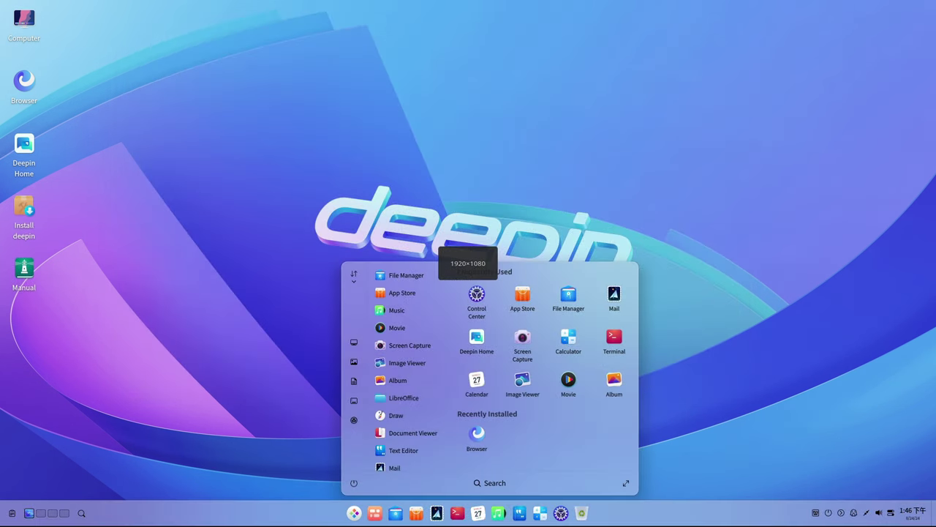
# Step: Launch Control Center from the launcher search
pyautogui.write('deel')
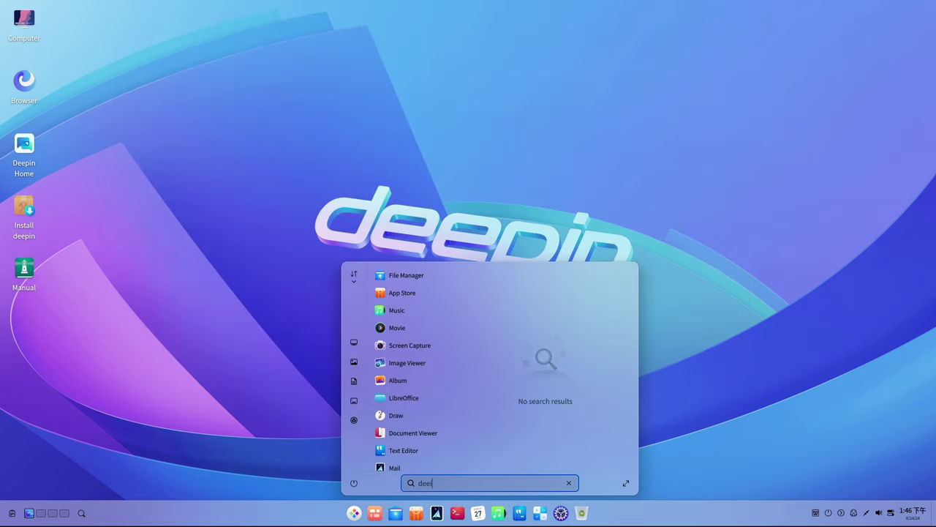
pyautogui.press('BackSpace')
pyautogui.press('BackSpace')
pyautogui.press('BackSpace')
pyautogui.press('Up')
pyautogui.press('Up')
pyautogui.press('Up')
pyautogui.press('Return')
# Step: Search 'deepin' to open the deepin ID page, then view and close the About info
pyautogui.write('d')
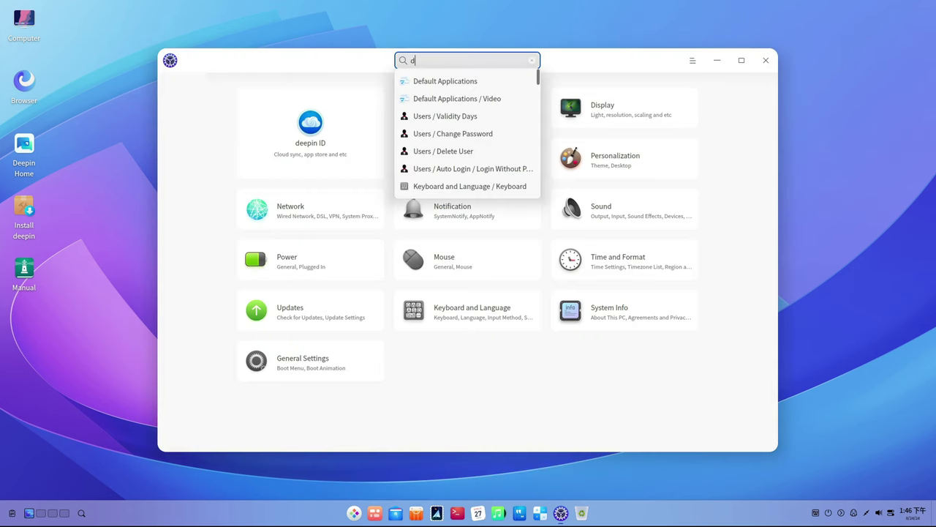
pyautogui.write('eepin')
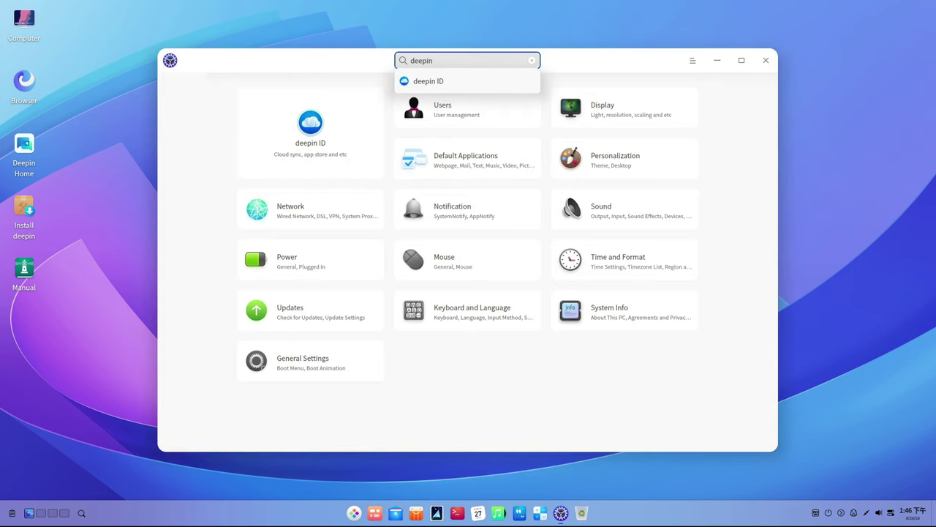
pyautogui.press('Down')
pyautogui.press('Return')
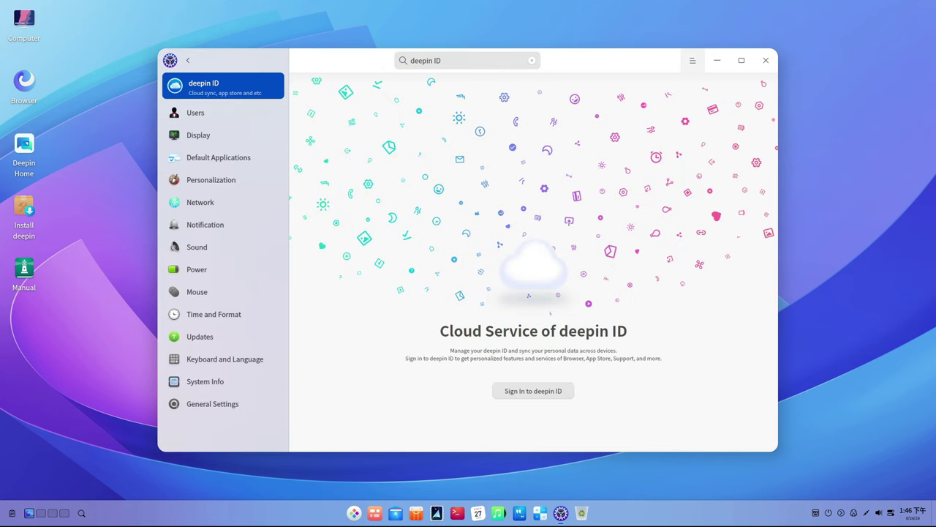
pyautogui.press('Menu')
pyautogui.press('Down')
pyautogui.press('Down')
pyautogui.press('Down')
pyautogui.press('Return')
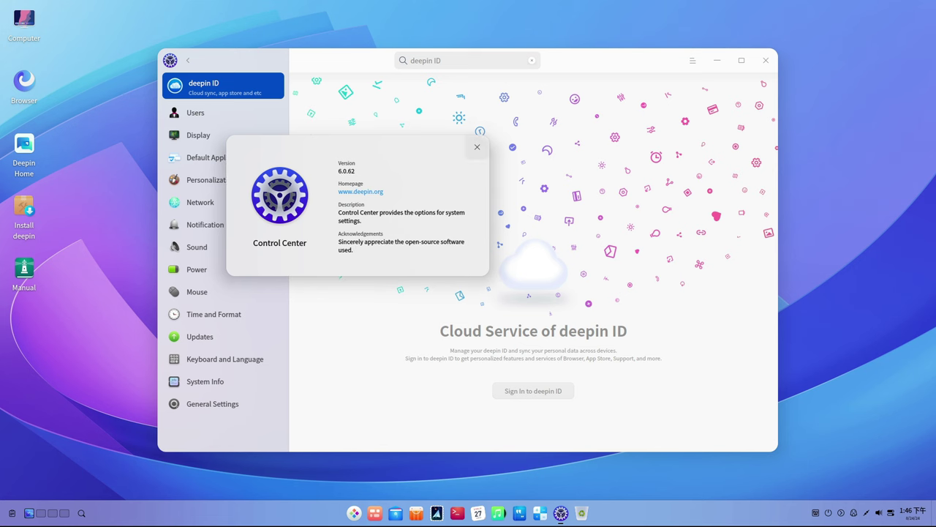
pyautogui.press('Escape')
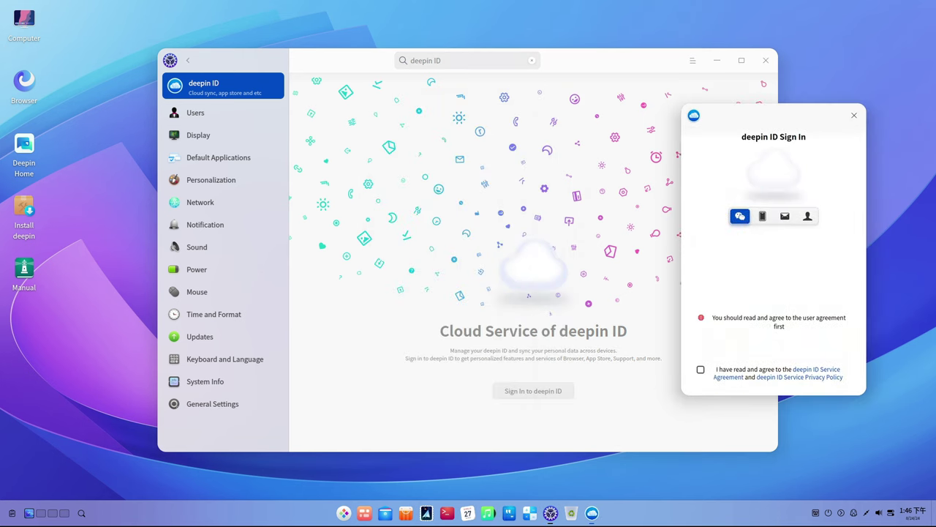
# Step: Browse the phone, email and account sign-in tabs, return to WeChat, and close the dialog
pyautogui.click(762, 215)
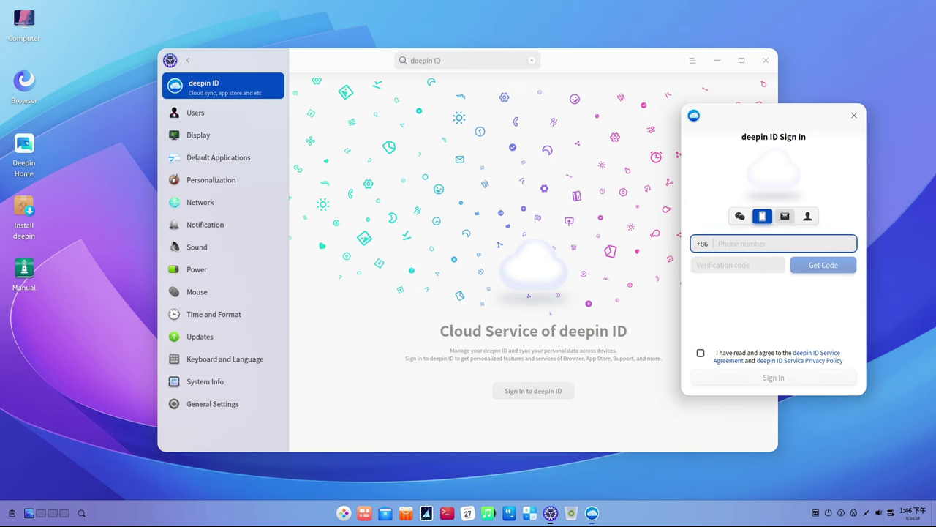
pyautogui.click(785, 216)
pyautogui.click(808, 216)
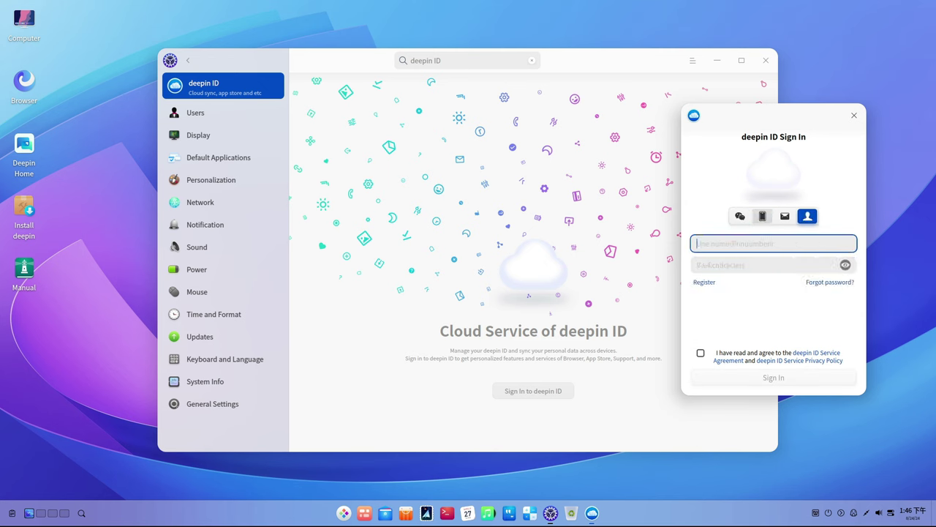
pyautogui.click(740, 216)
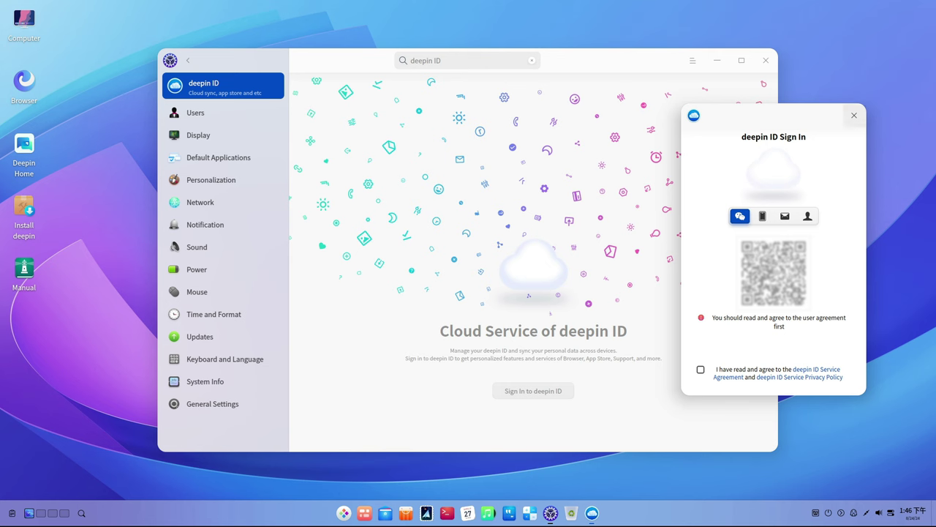
pyautogui.click(853, 115)
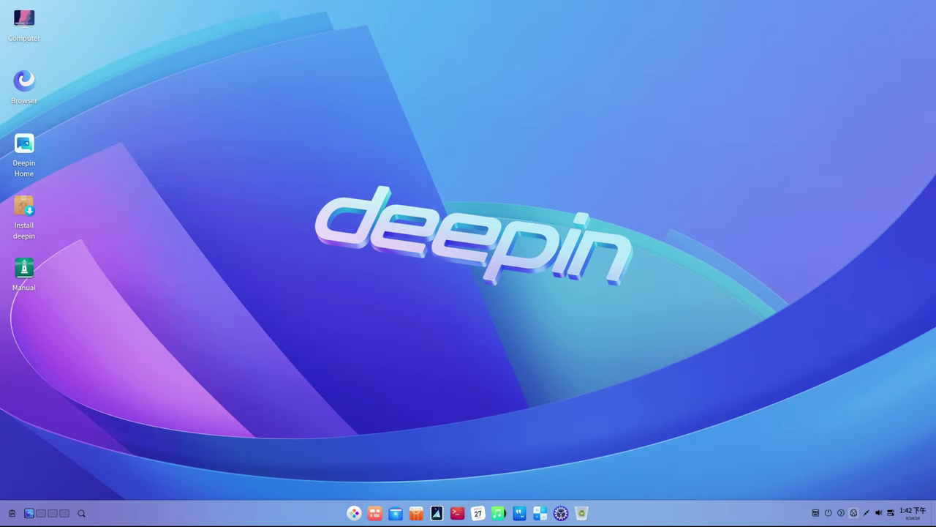
# Step: Open UOS AI from the tray and glance at its assistant list
pyautogui.click(853, 512)
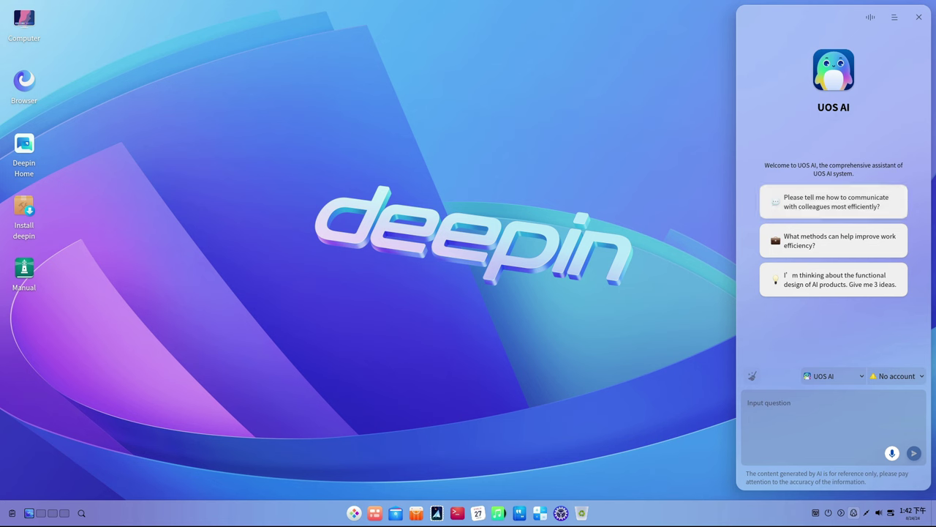
pyautogui.click(834, 376)
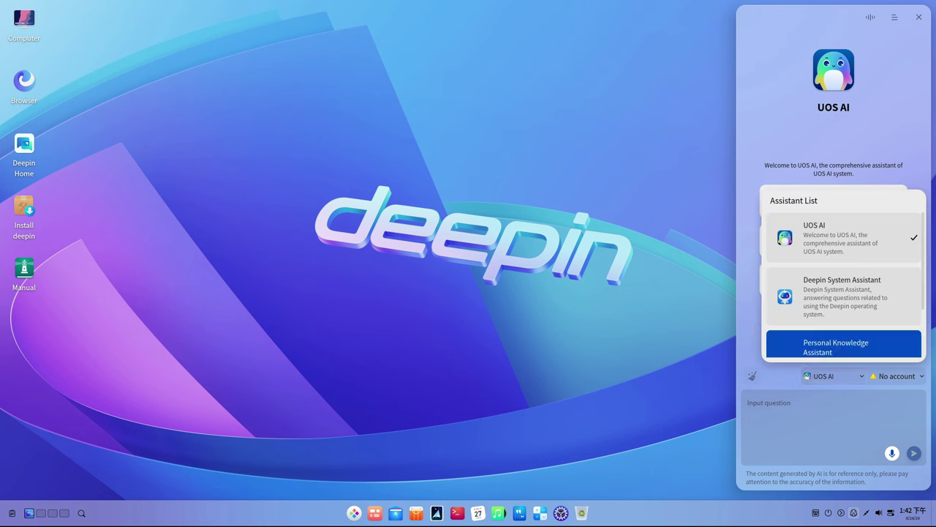
pyautogui.click(841, 237)
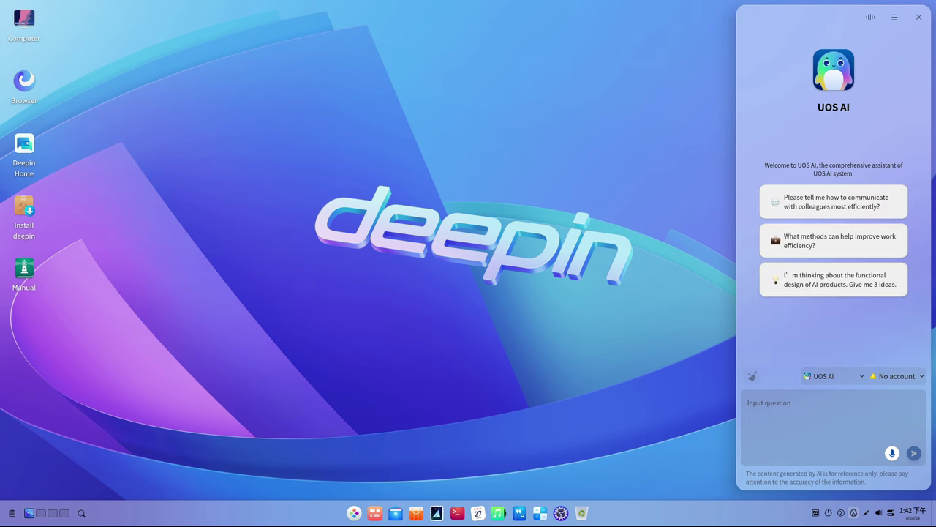
# Step: Switch UOS AI between sidebar and floating window modes, ending in Window Mode
pyautogui.click(894, 16)
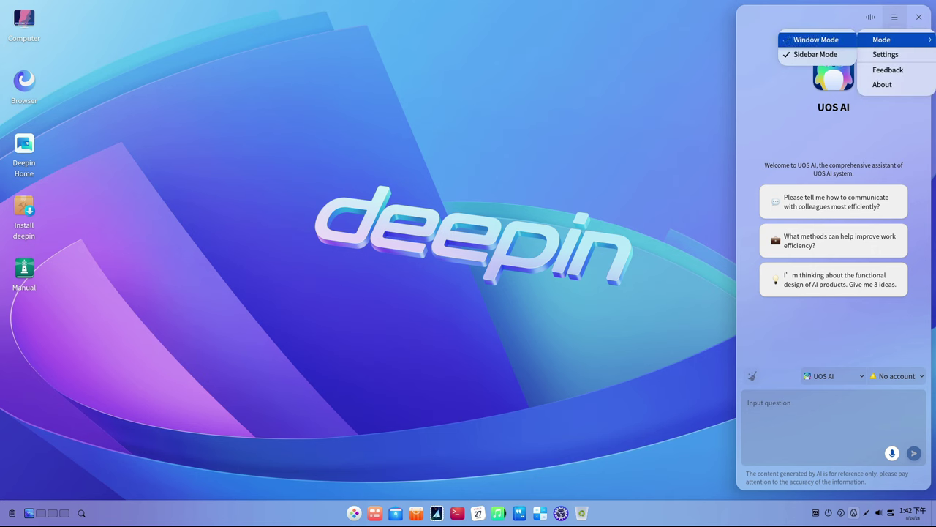
pyautogui.click(816, 39)
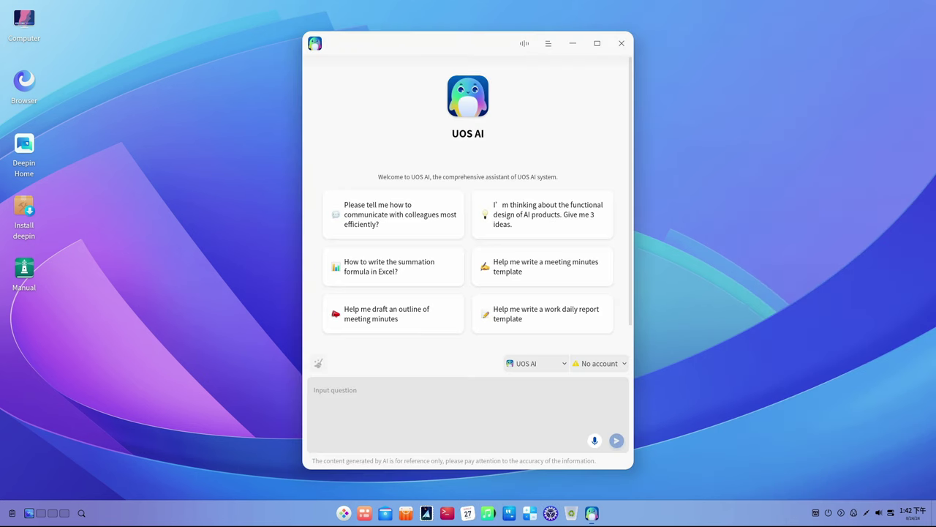
pyautogui.click(548, 43)
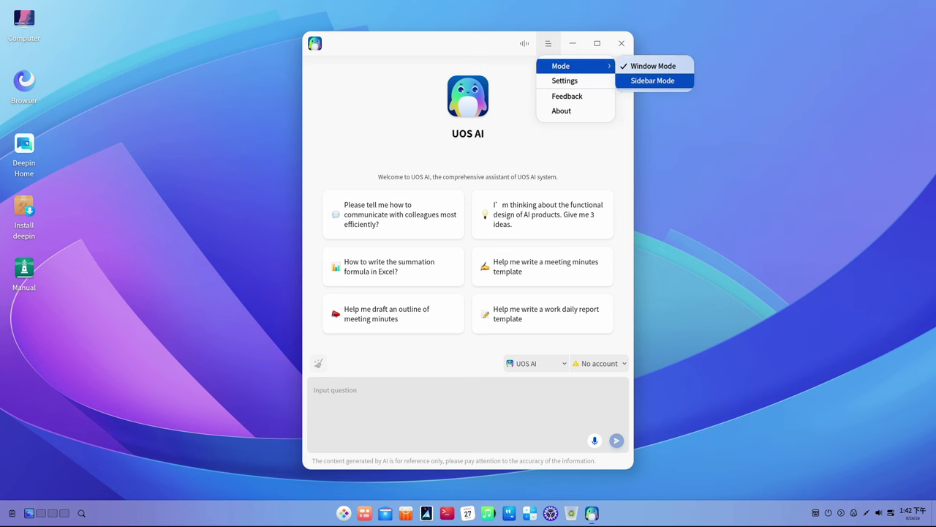
pyautogui.click(653, 80)
pyautogui.click(894, 16)
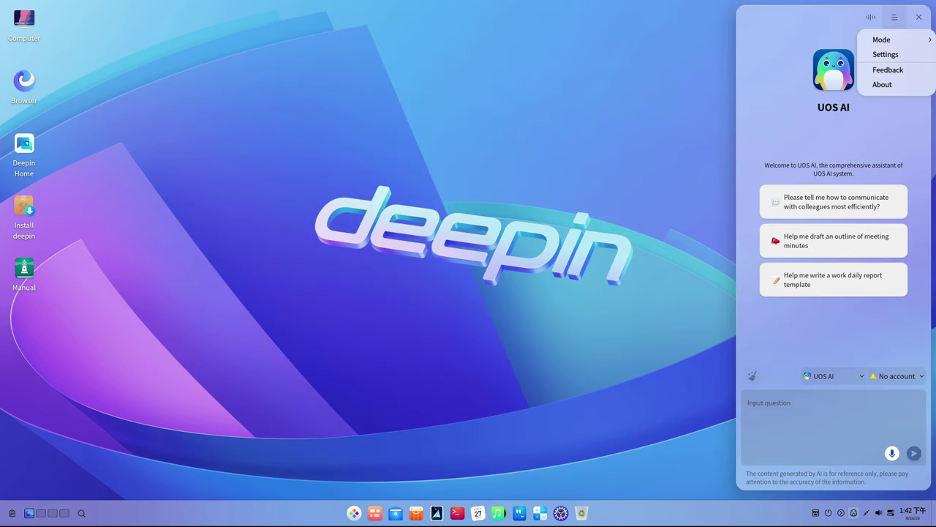
pyautogui.click(815, 39)
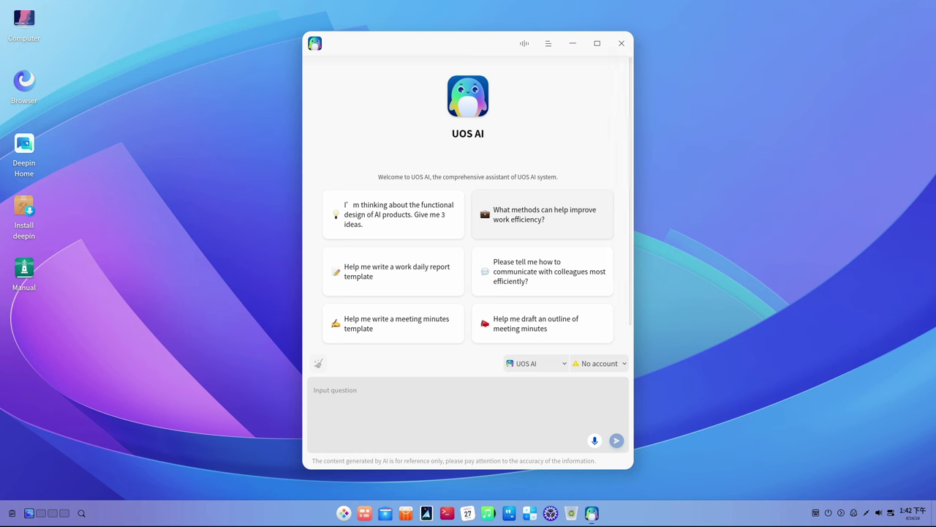
# Step: Send the work-efficiency suggestion as a question and dismiss the Welcome to UOS AI notice
pyautogui.click(542, 213)
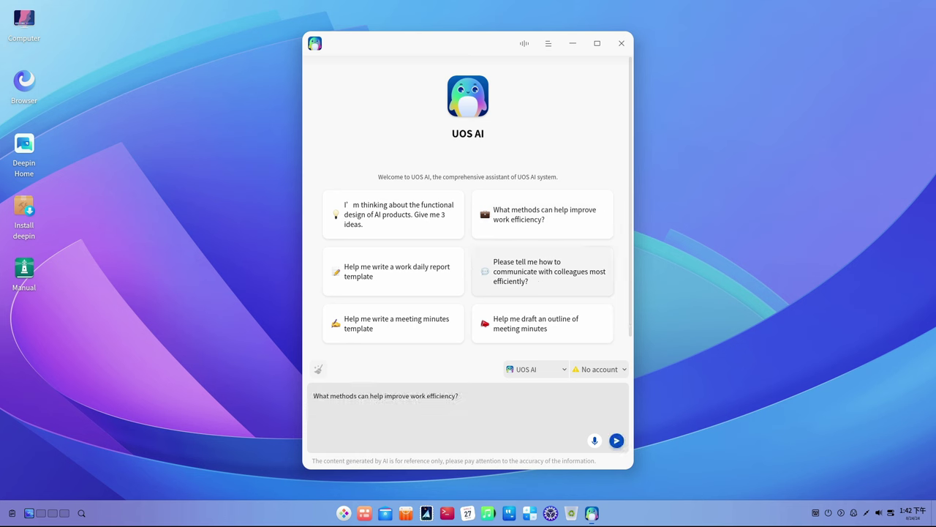
pyautogui.click(617, 441)
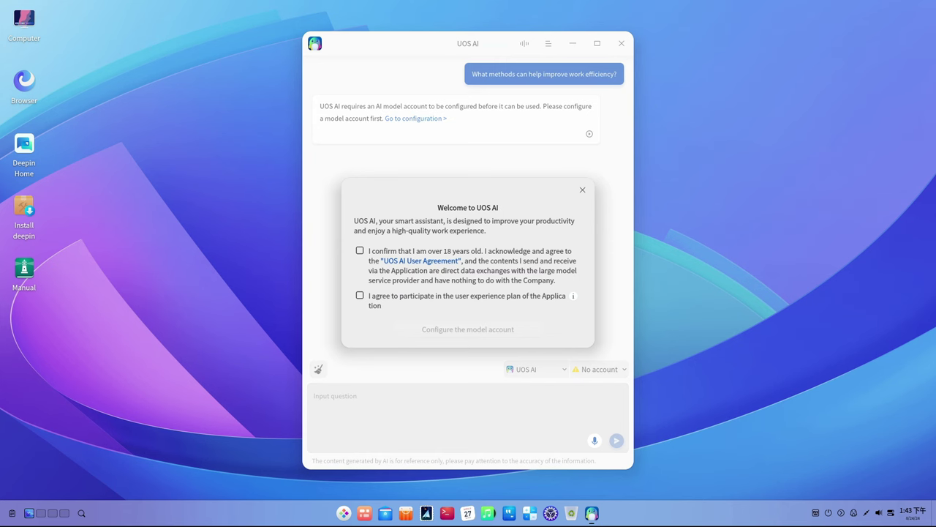
pyautogui.click(582, 189)
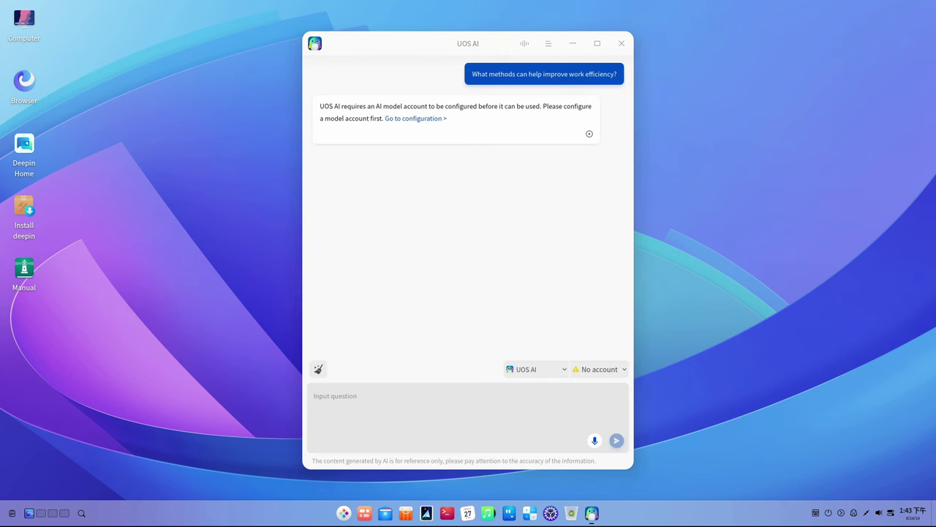
pyautogui.click(524, 43)
# Step: Check UOS AI settings and its About info showing version 1.3.5, then close it
pyautogui.click(582, 189)
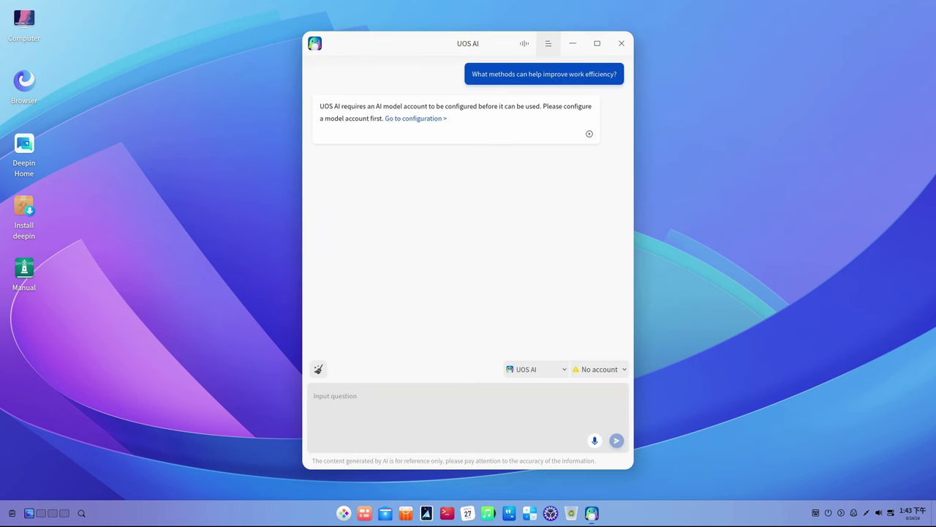
pyautogui.click(548, 43)
pyautogui.click(565, 80)
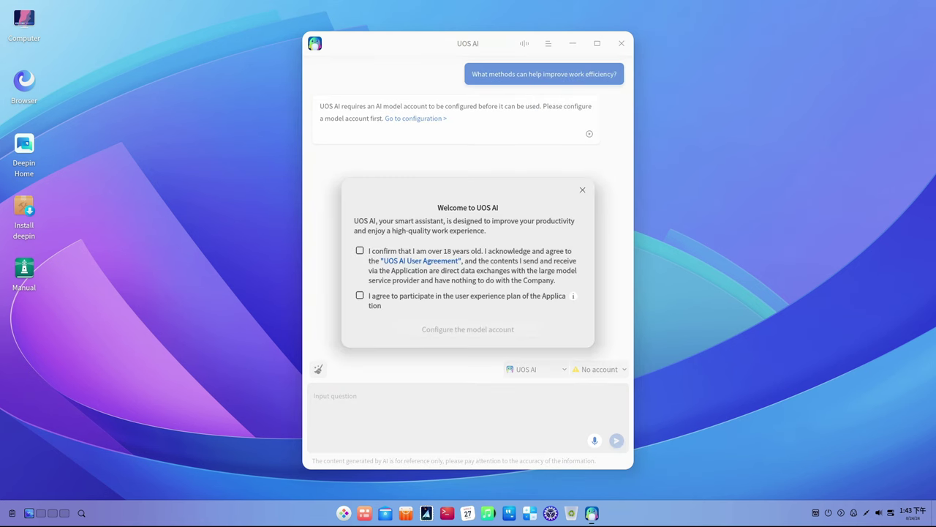
pyautogui.click(583, 190)
pyautogui.click(582, 190)
pyautogui.click(547, 43)
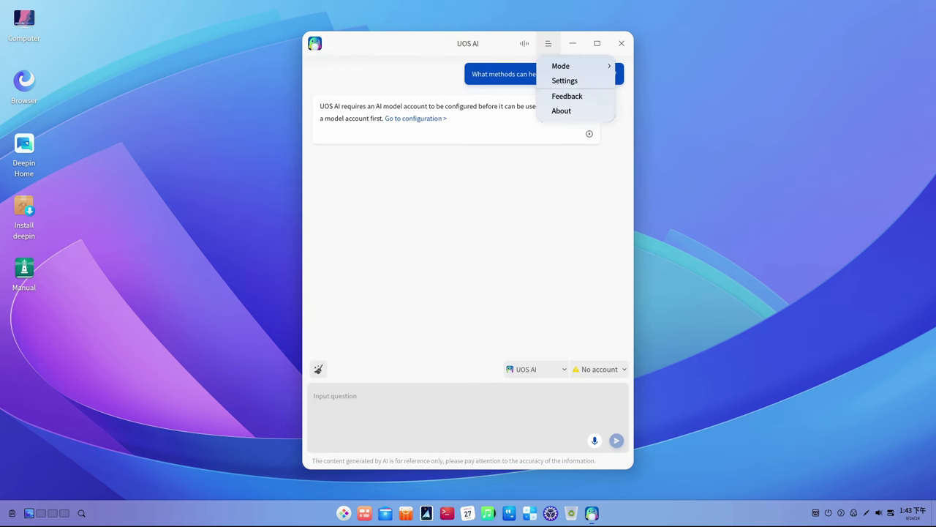
pyautogui.click(562, 109)
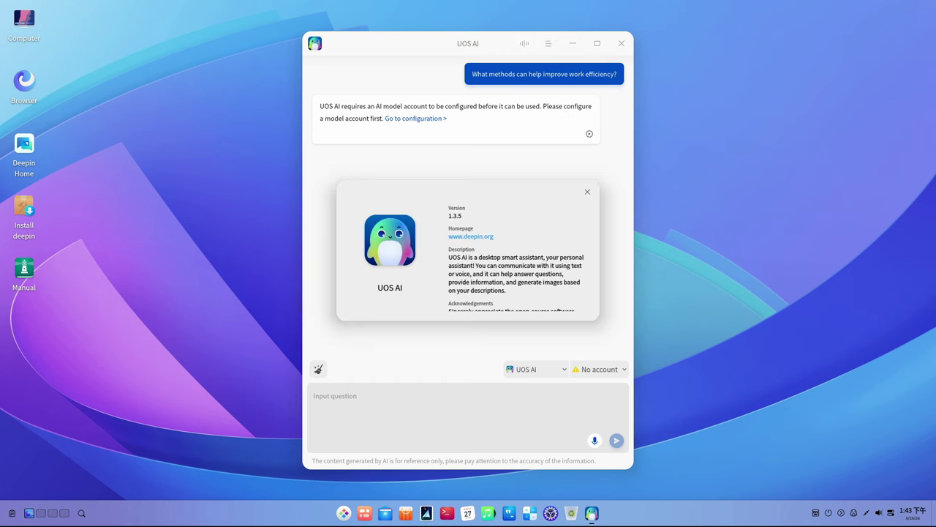
pyautogui.click(587, 192)
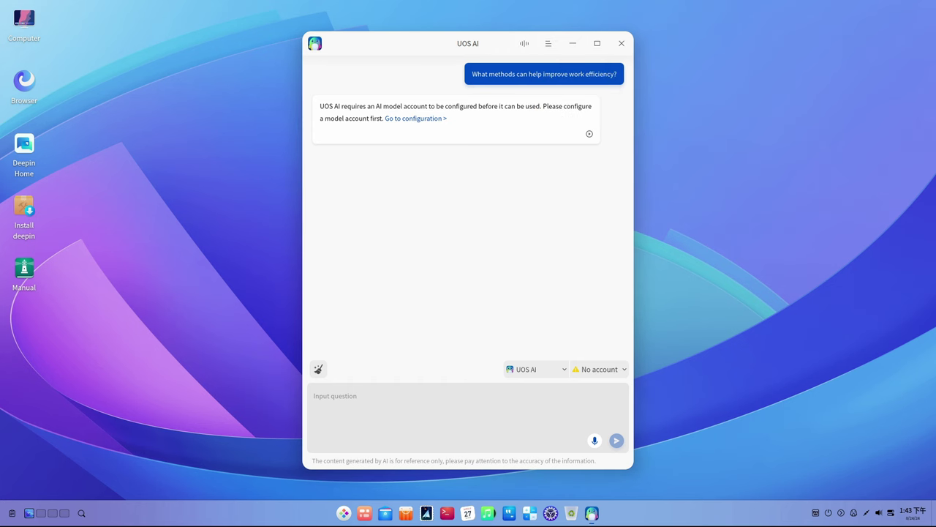
pyautogui.click(621, 43)
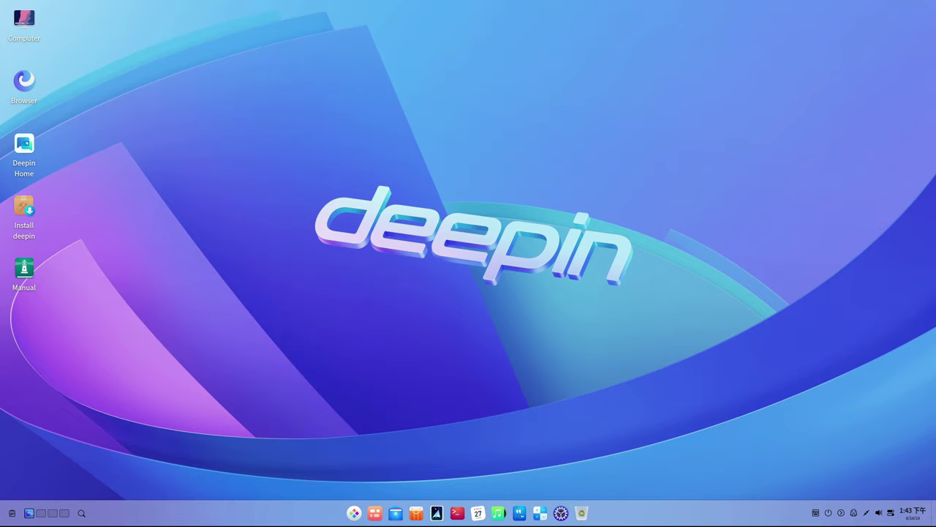
pyautogui.click(854, 512)
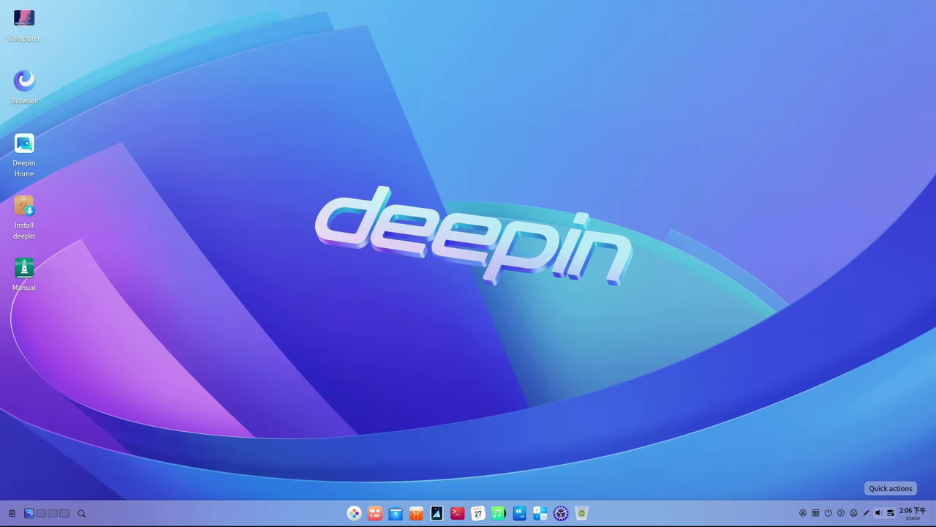
# Step: Open the quick settings panel to view the theme choices and wired network details
pyautogui.click(891, 512)
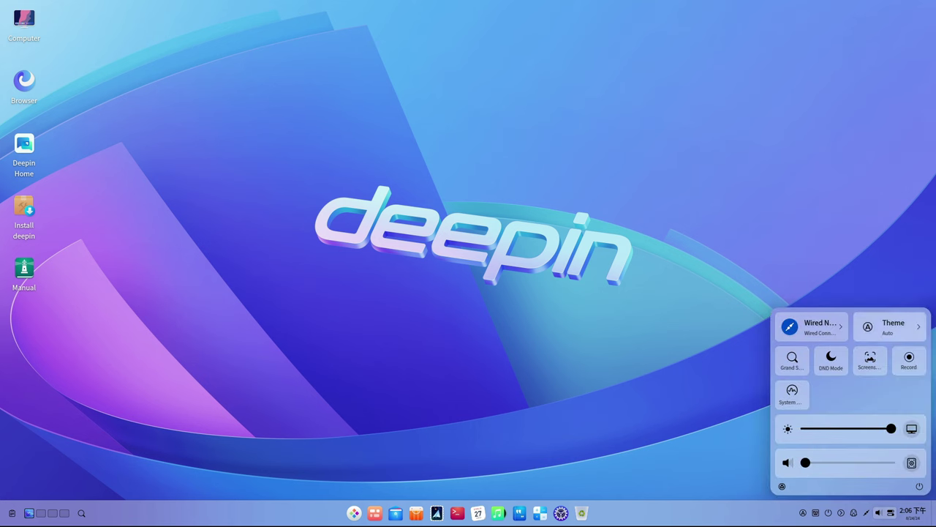
pyautogui.click(893, 326)
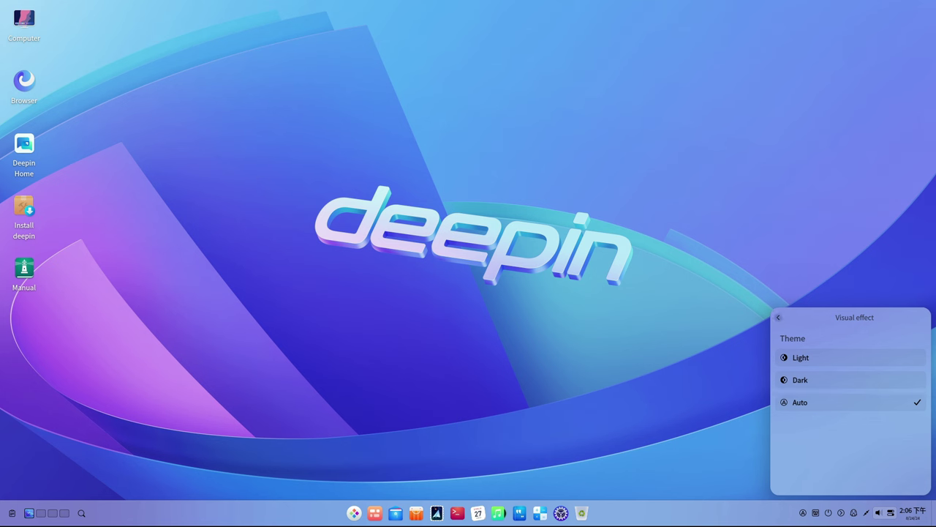
pyautogui.click(778, 317)
pyautogui.click(819, 326)
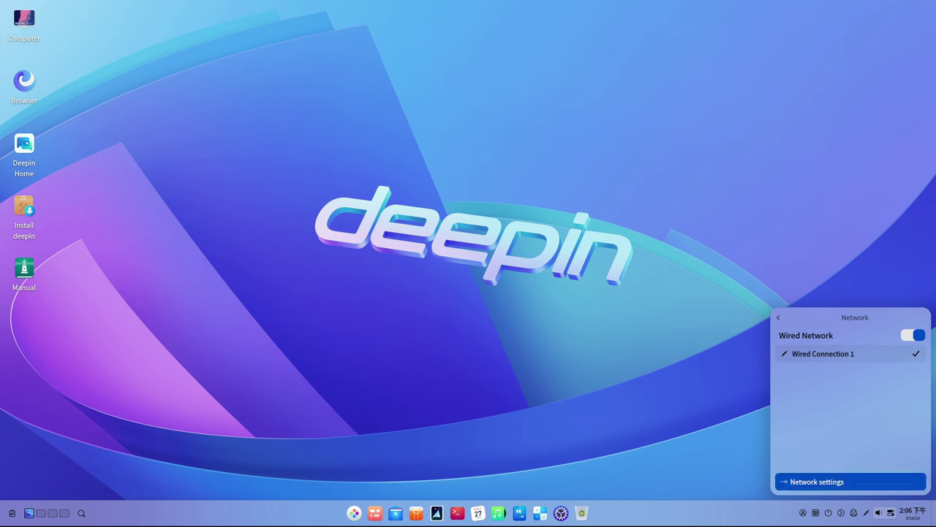
pyautogui.click(778, 317)
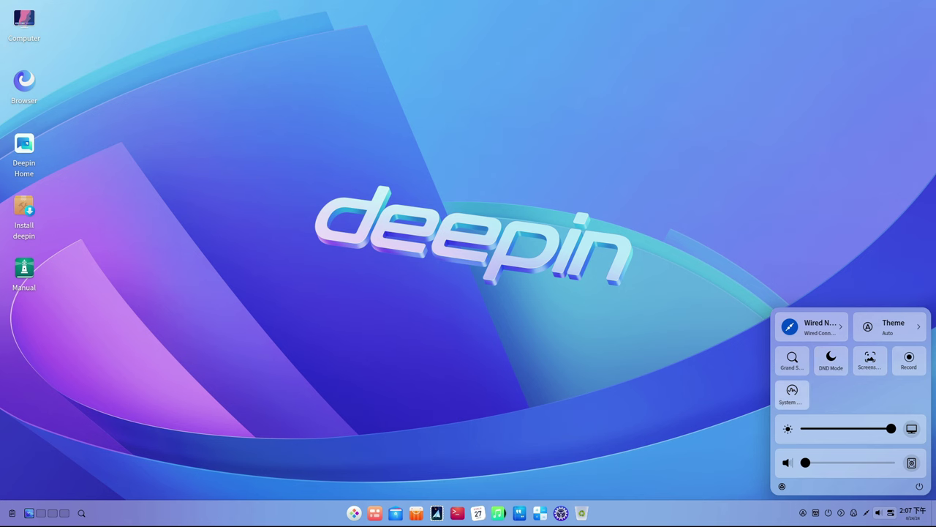
# Step: Open System Monitor, close it with Alt+F4, and bring the quick actions panel back
pyautogui.click(792, 394)
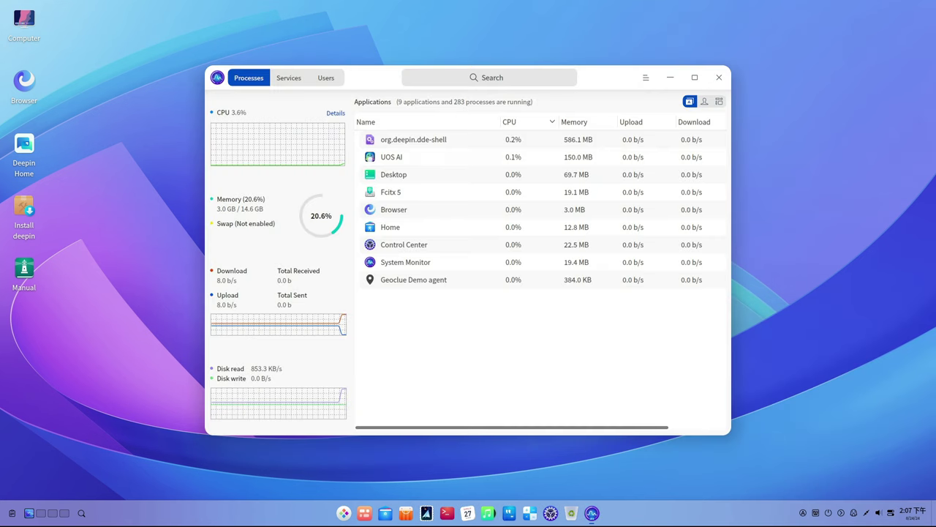
pyautogui.hotkey('alt', 'F4')
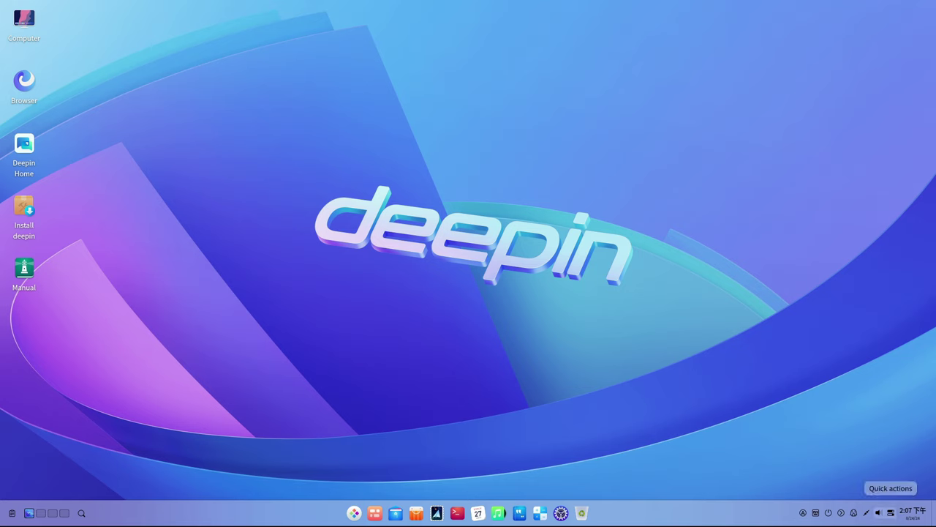
pyautogui.click(890, 512)
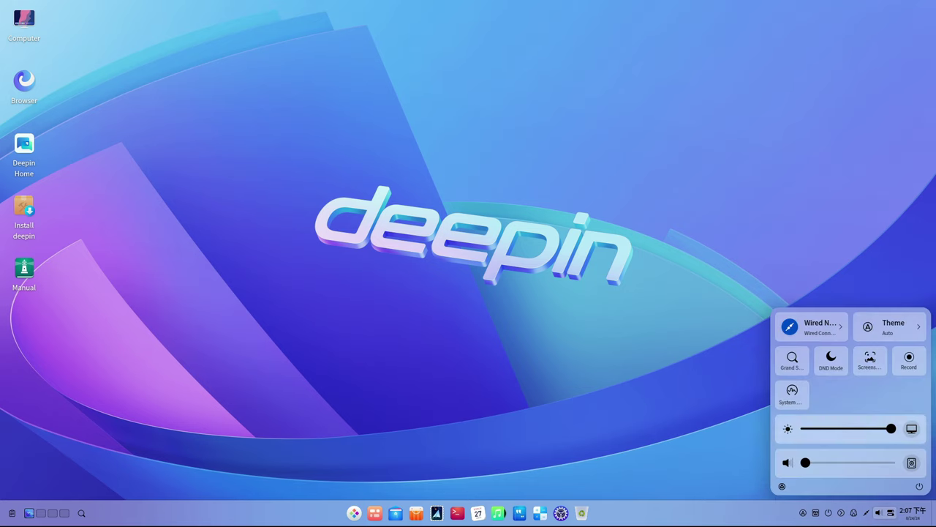
# Step: Open Computer in File Manager and check its About info showing version 6.0.55
pyautogui.doubleClick(23, 25)
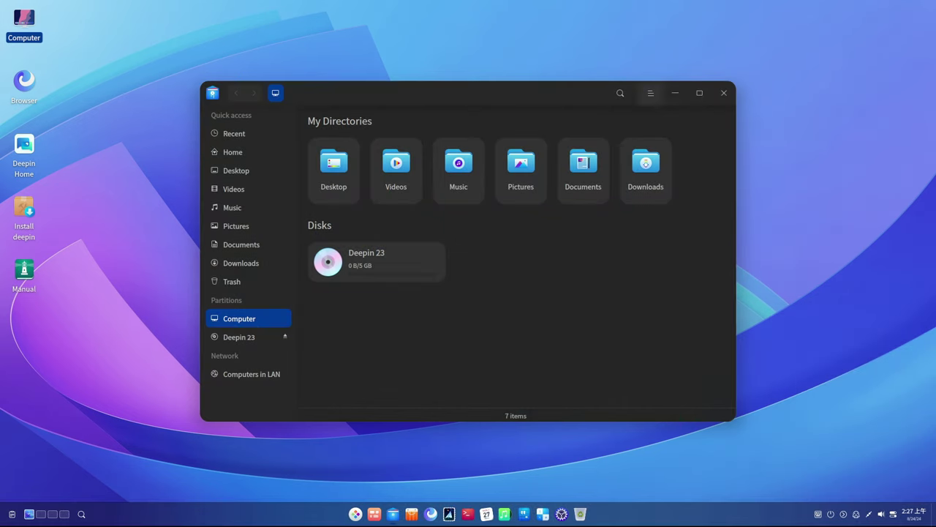
pyautogui.click(651, 93)
pyautogui.click(669, 234)
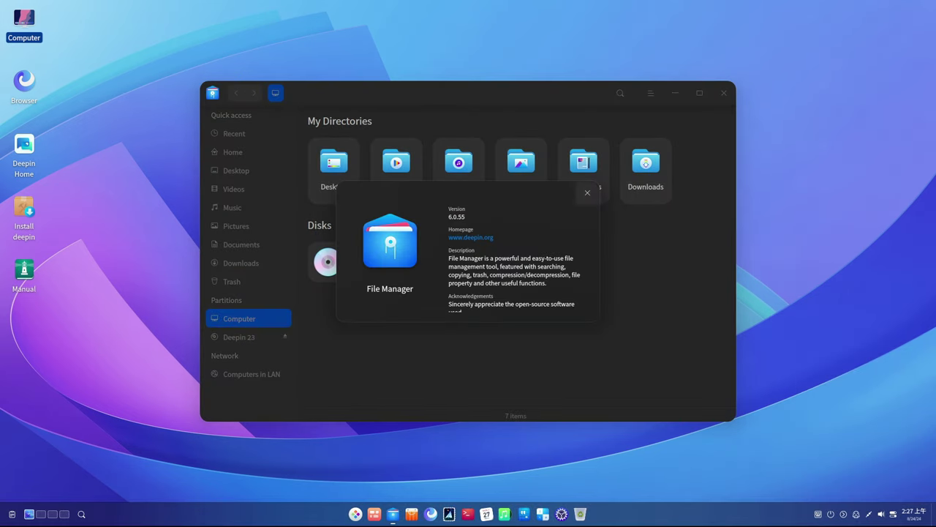
pyautogui.click(587, 193)
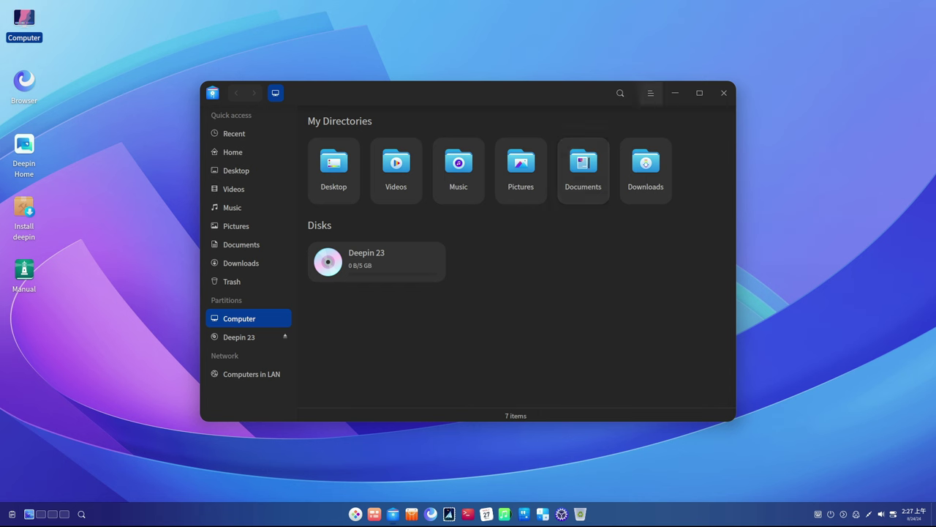
# Step: Dismiss the main options menu unused and start a file search in Computer
pyautogui.click(650, 93)
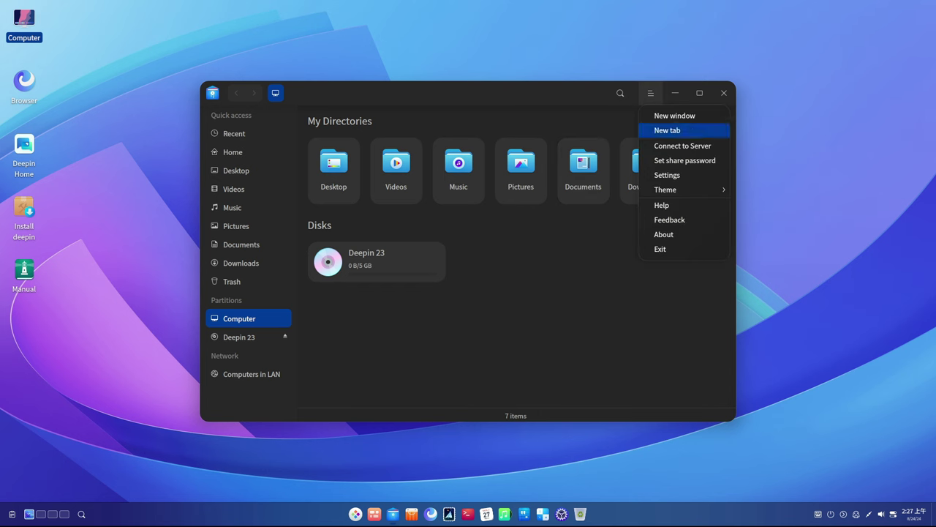
pyautogui.press('Escape')
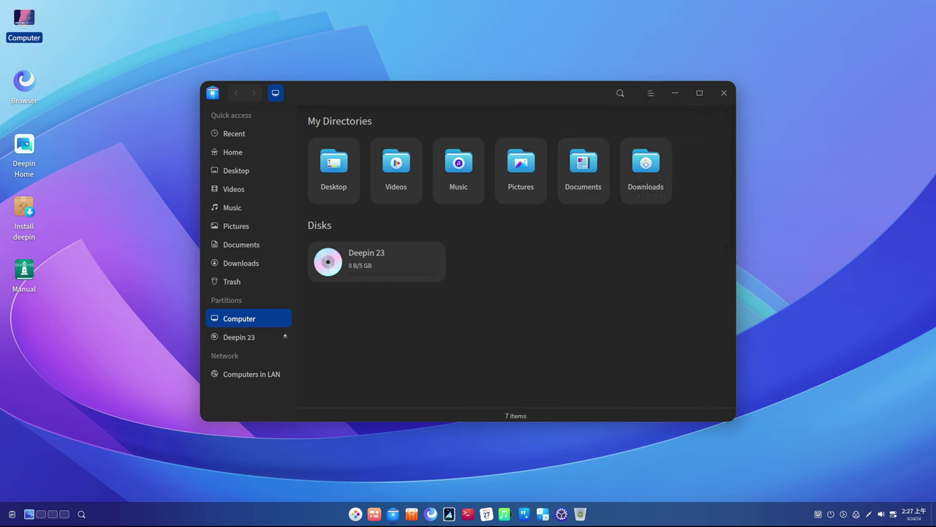
pyautogui.click(620, 93)
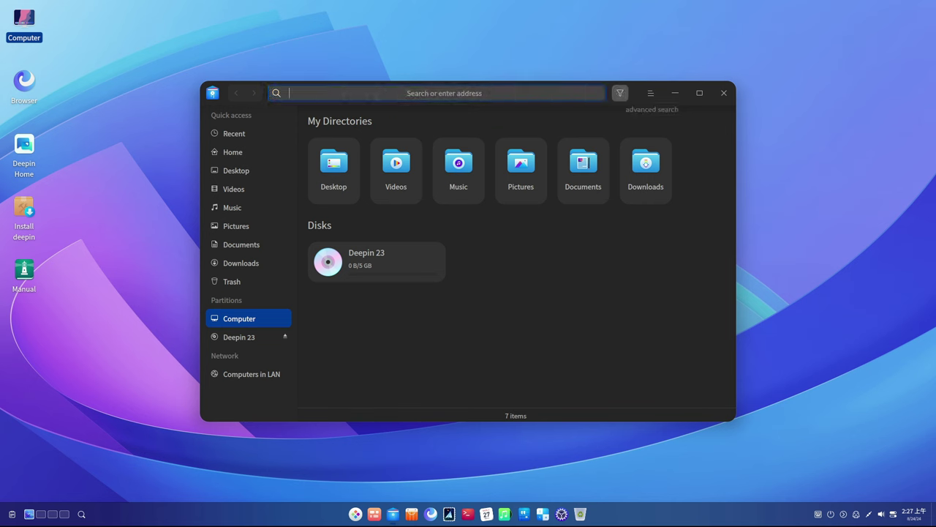
# Step: Show the advanced search filters and browse the file type, scope and size choices unfiltered
pyautogui.click(620, 93)
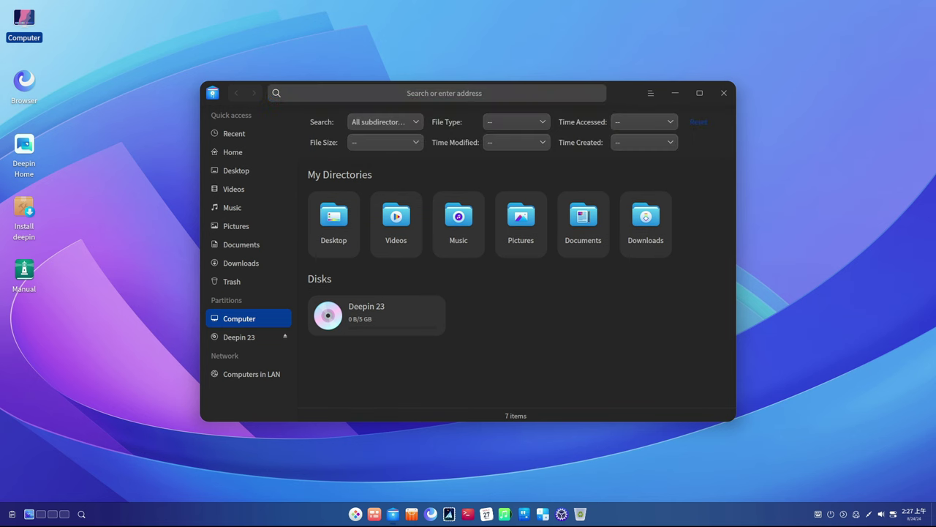
pyautogui.click(515, 121)
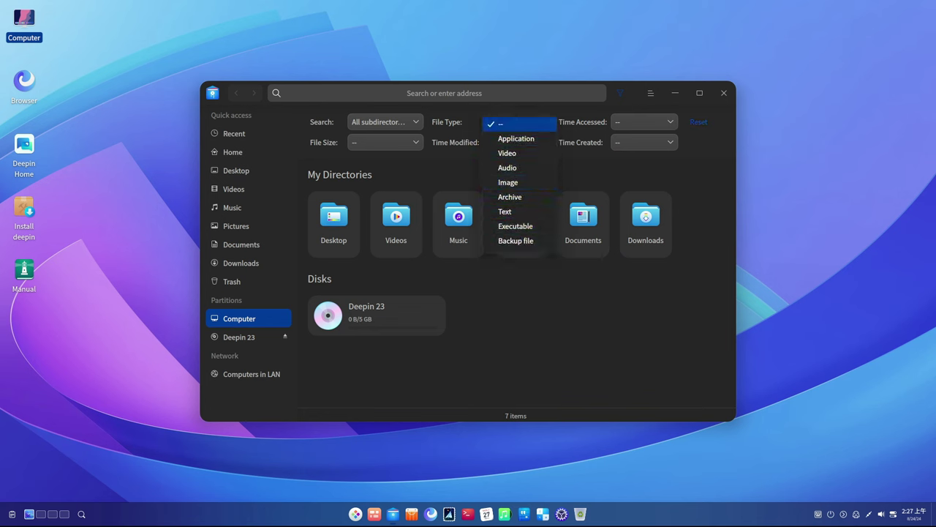
pyautogui.click(501, 124)
pyautogui.click(386, 122)
pyautogui.click(390, 123)
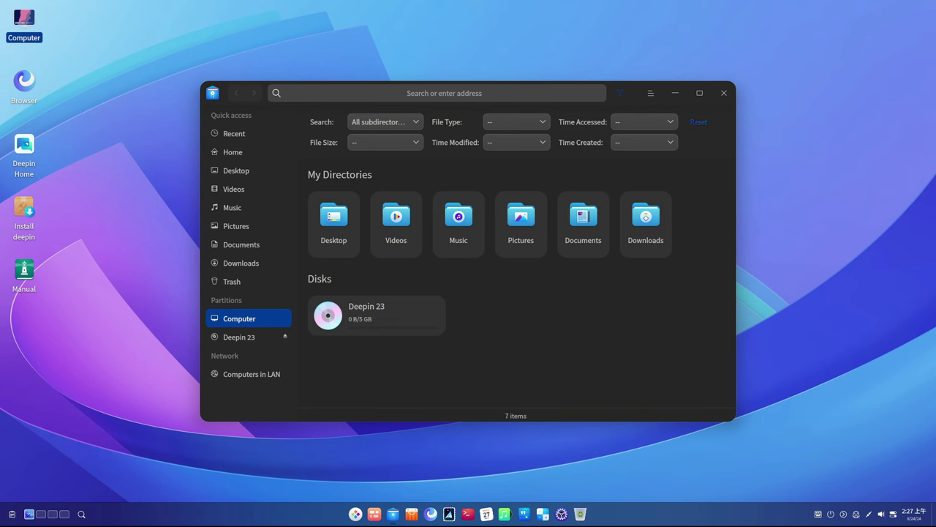
pyautogui.click(386, 142)
pyautogui.press('Down')
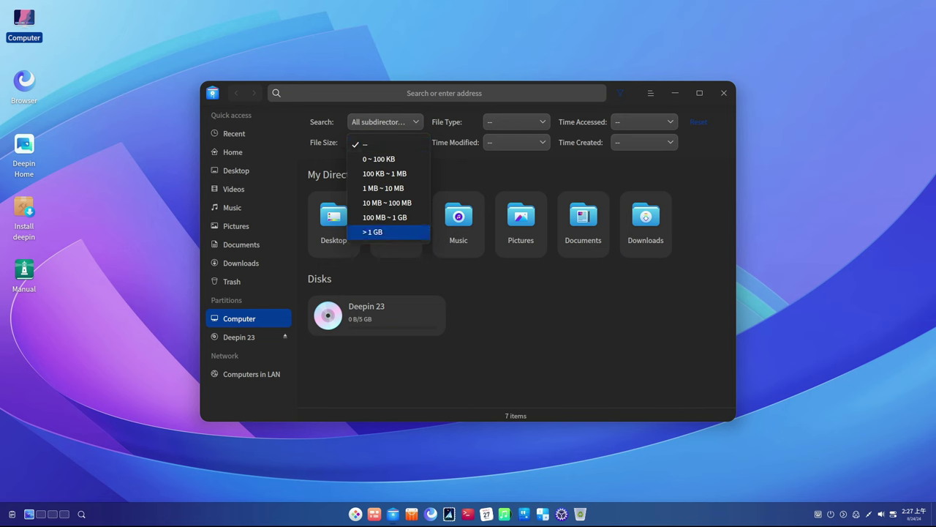
# Step: Browse the time modified, created and accessed filters, leaving all of them unfiltered
pyautogui.click(515, 142)
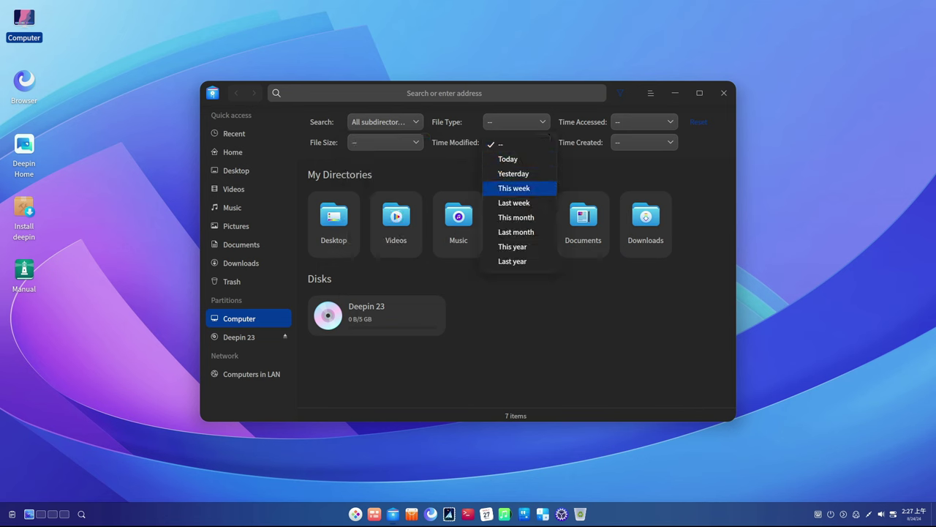
pyautogui.press('Down')
pyautogui.press('Up')
pyautogui.press('Up')
pyautogui.press('Up')
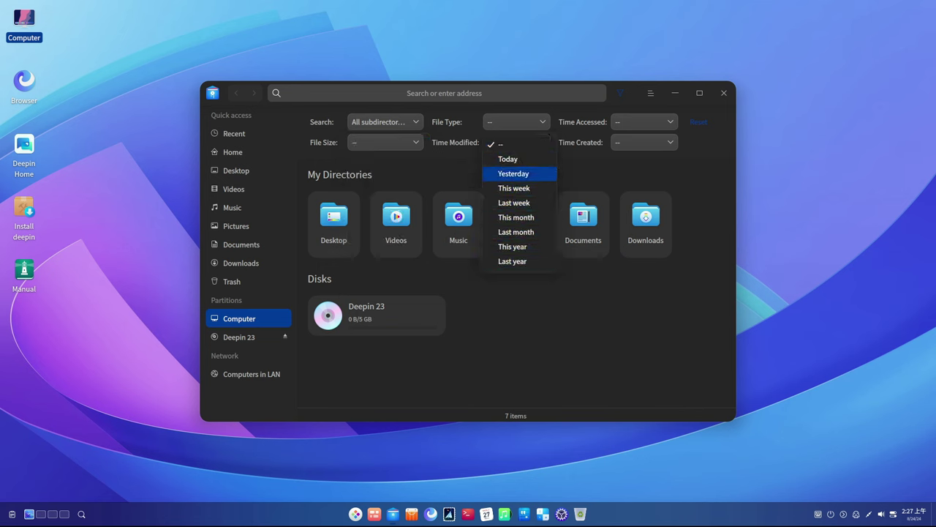
pyautogui.click(643, 142)
pyautogui.click(644, 142)
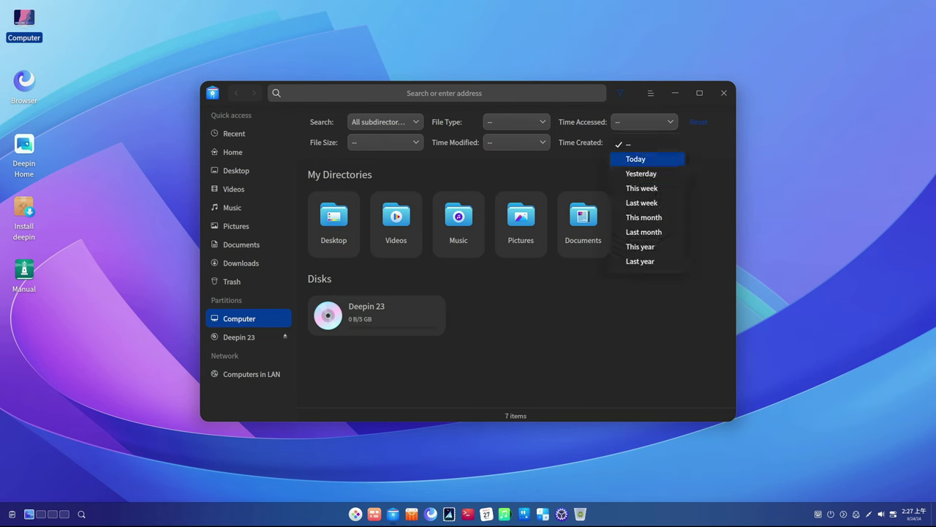
pyautogui.press('Down')
pyautogui.press('Down')
pyautogui.press('Down')
pyautogui.press('Down')
pyautogui.press('Up')
pyautogui.press('Up')
pyautogui.press('Up')
pyautogui.press('Up')
pyautogui.press('Up')
pyautogui.press('Return')
pyautogui.click(644, 121)
pyautogui.press('Down')
pyautogui.press('Down')
pyautogui.press('Down')
pyautogui.press('Down')
pyautogui.press('Down')
pyautogui.press('Down')
pyautogui.press('Escape')
# Step: Go to the Home folder, enlarge its icons, and close File Manager
pyautogui.click(232, 152)
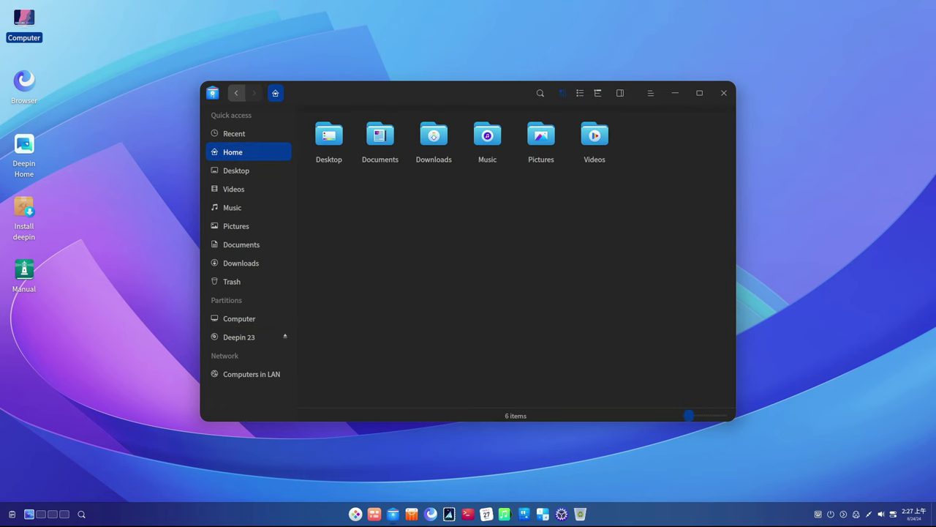
pyautogui.moveTo(688, 414)
pyautogui.mouseDown()
pyautogui.moveTo(727, 415)
pyautogui.moveTo(688, 415)
pyautogui.mouseUp()
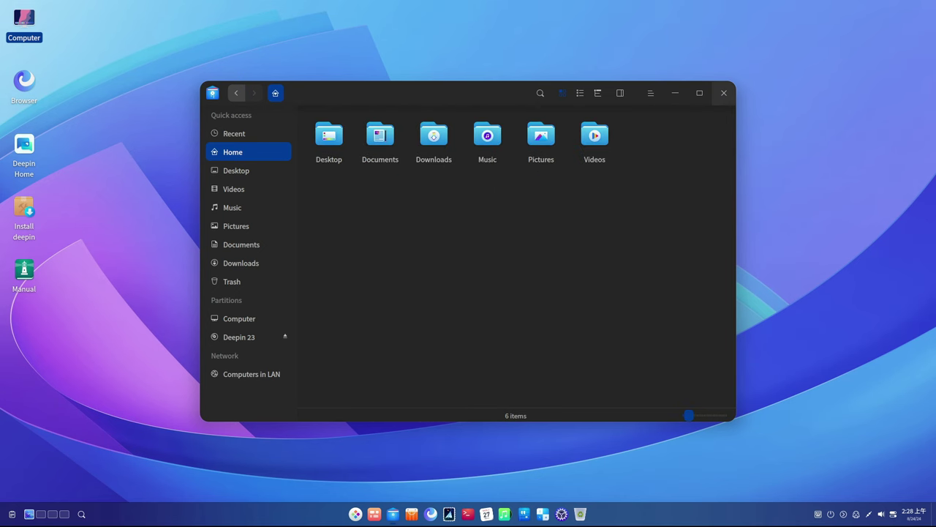
pyautogui.click(723, 93)
# Step: Open the Personalization wallpaper picker from the desktop's right-click menu
pyautogui.rightClick(356, 150)
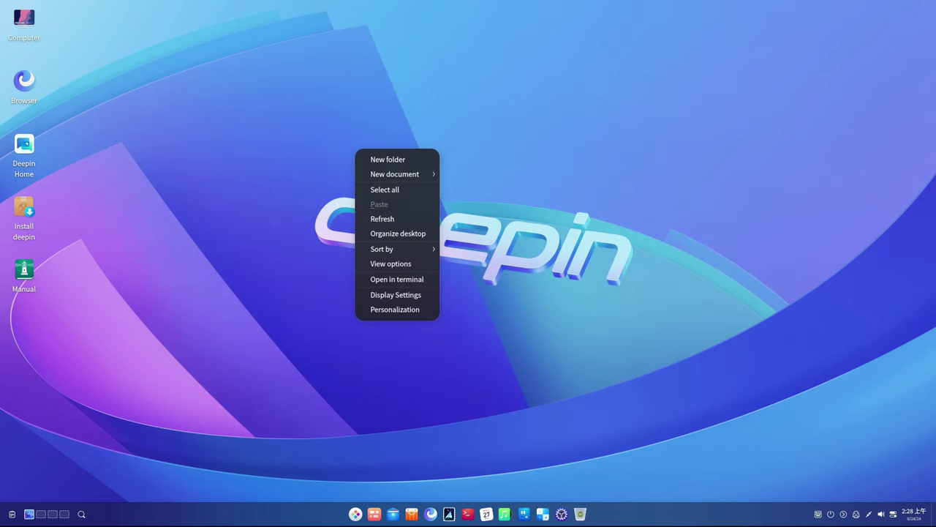
pyautogui.press('Down')
pyautogui.press('Up')
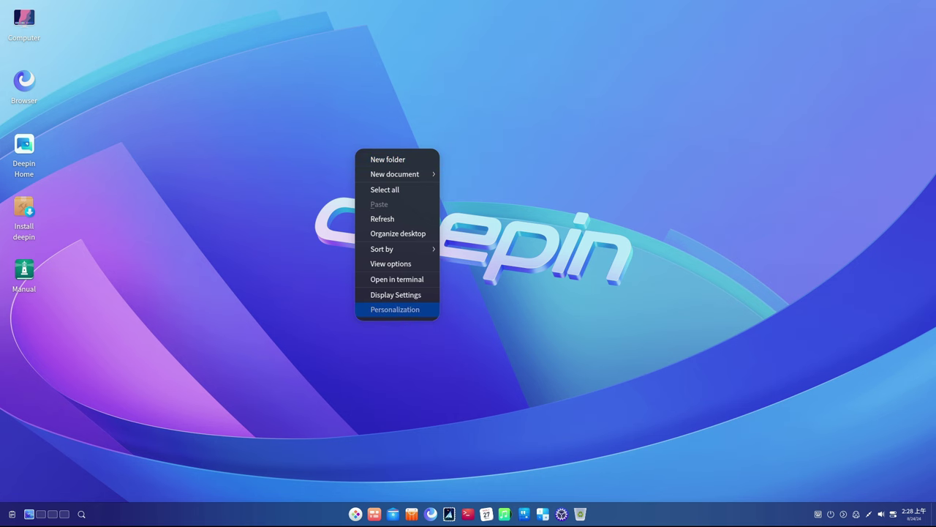
pyautogui.press('Return')
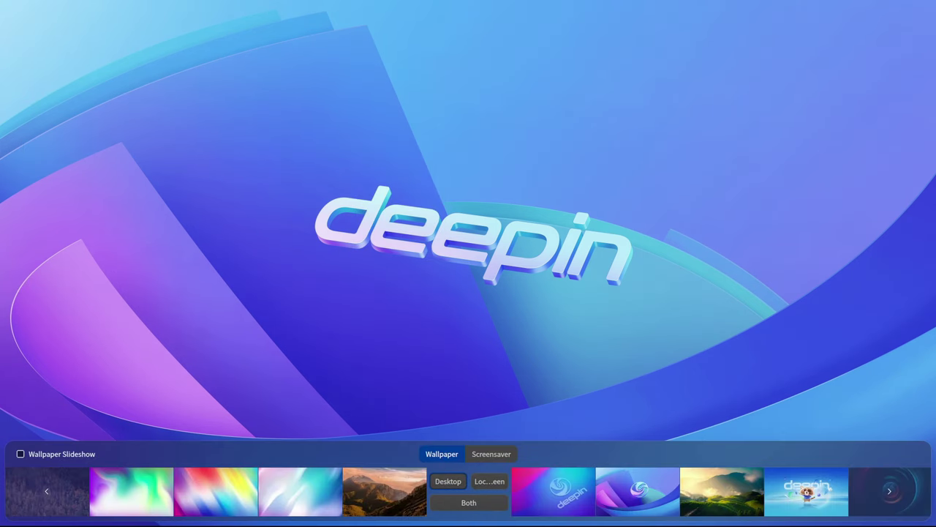
# Step: Preview wallpapers through the desert dunes, keep the original one, and open the launcher
pyautogui.press('Right')
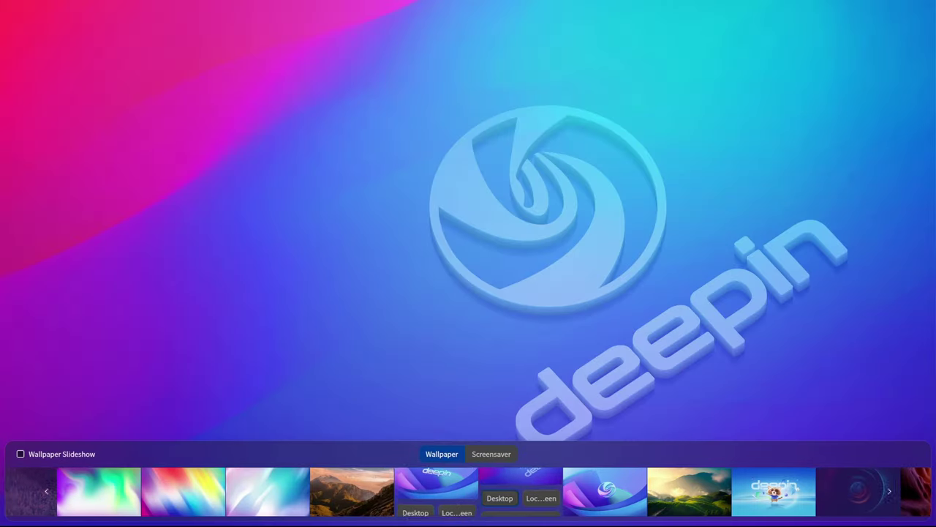
pyautogui.press('Right')
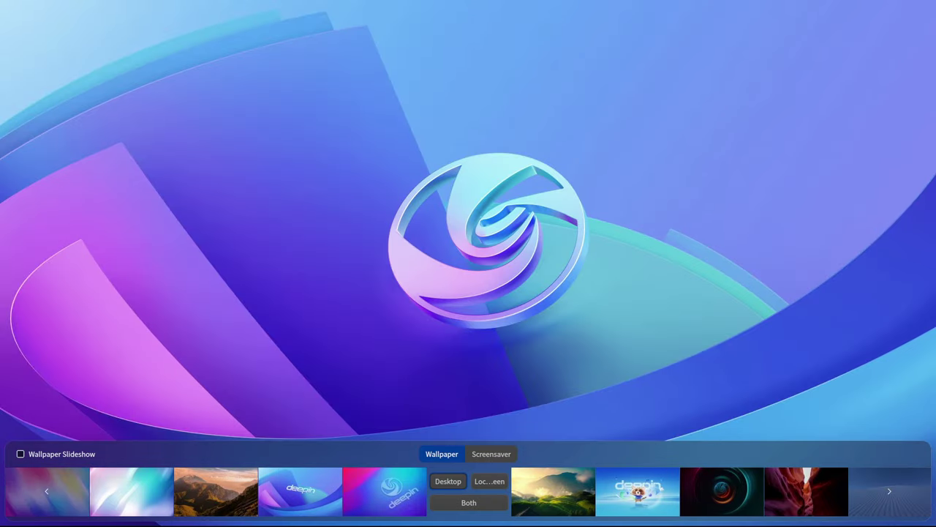
pyautogui.press('Right')
pyautogui.press('Right')
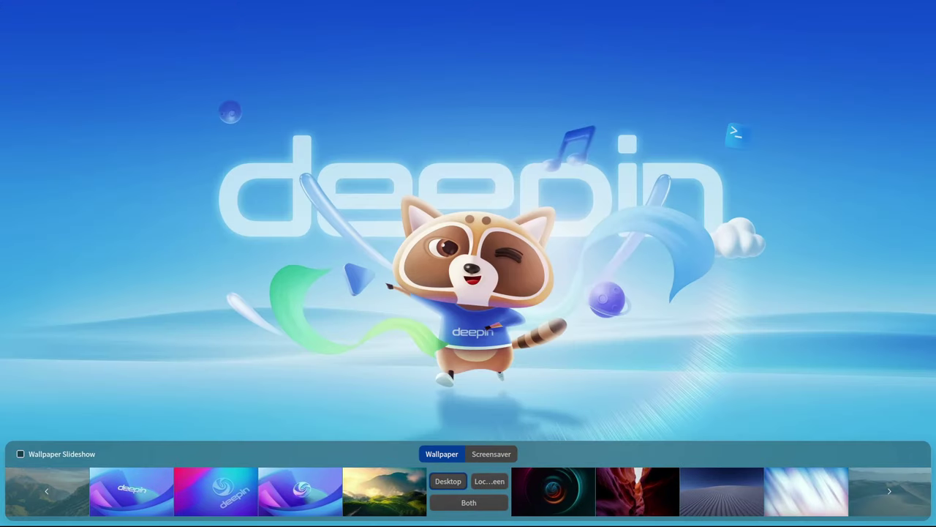
pyautogui.press('Right')
pyautogui.press('Right')
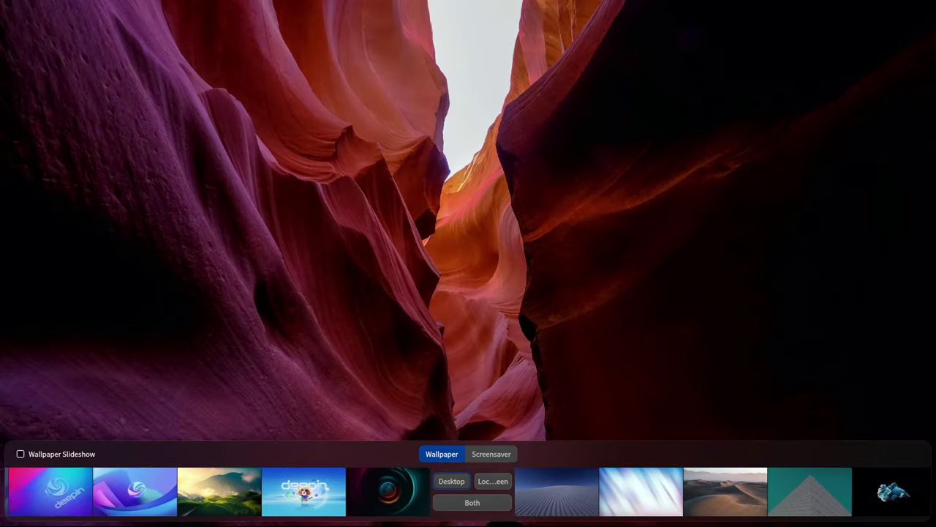
pyautogui.press('Right')
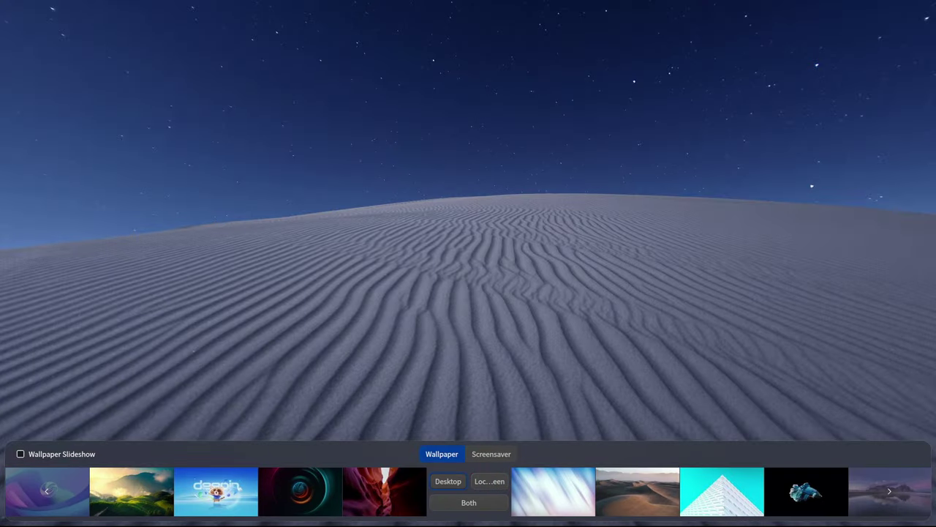
pyautogui.press('Right')
pyautogui.press('Right')
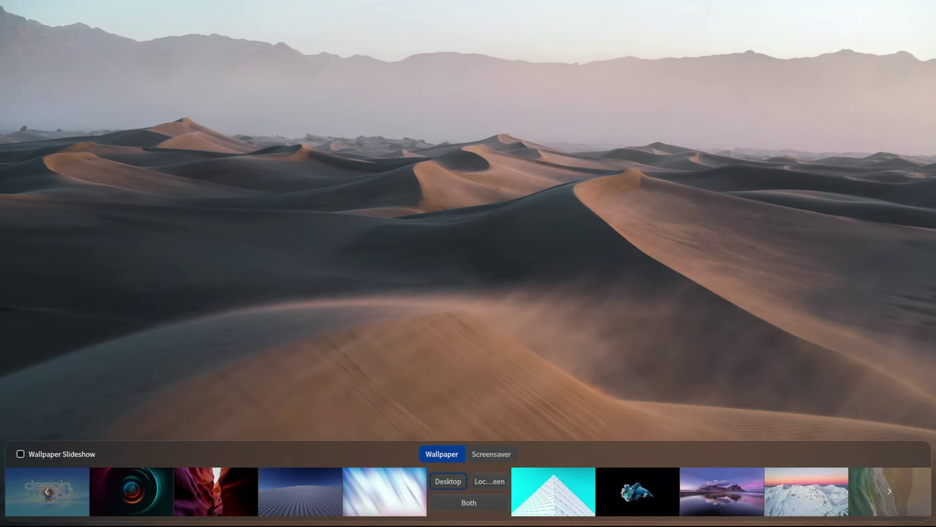
pyautogui.press('Right')
pyautogui.press('Right')
pyautogui.press('Right')
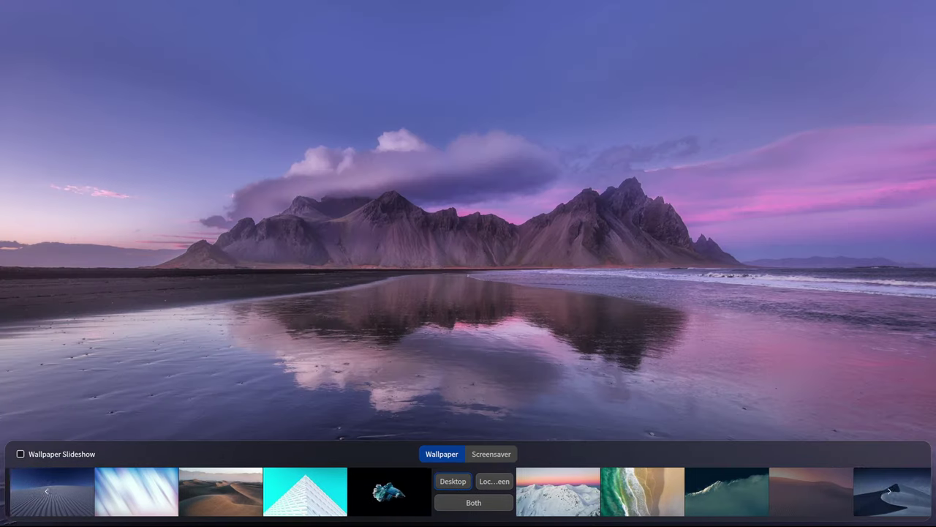
pyautogui.press('Left')
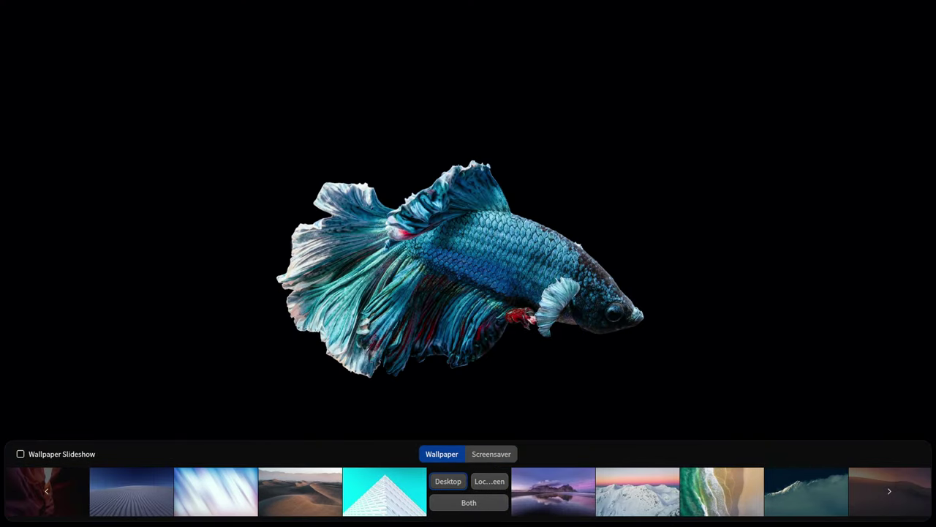
pyautogui.press('Escape')
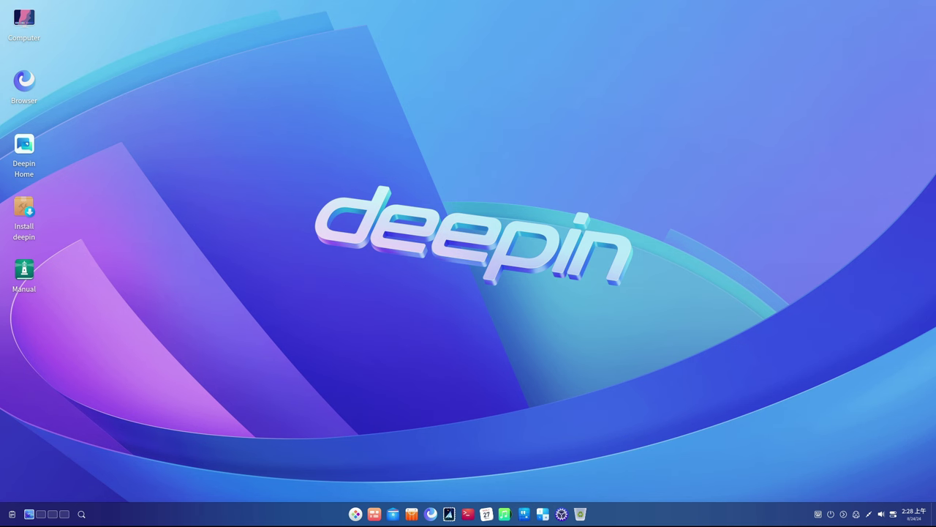
pyautogui.click(356, 514)
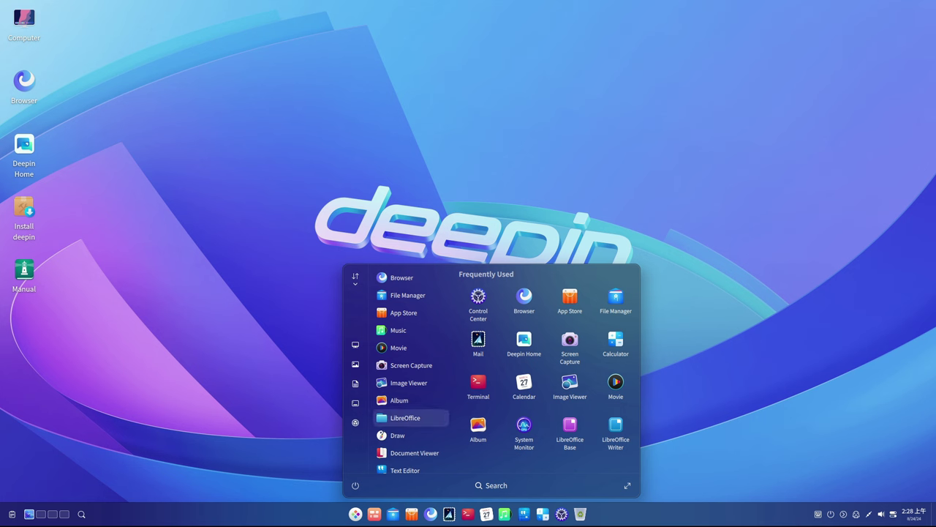